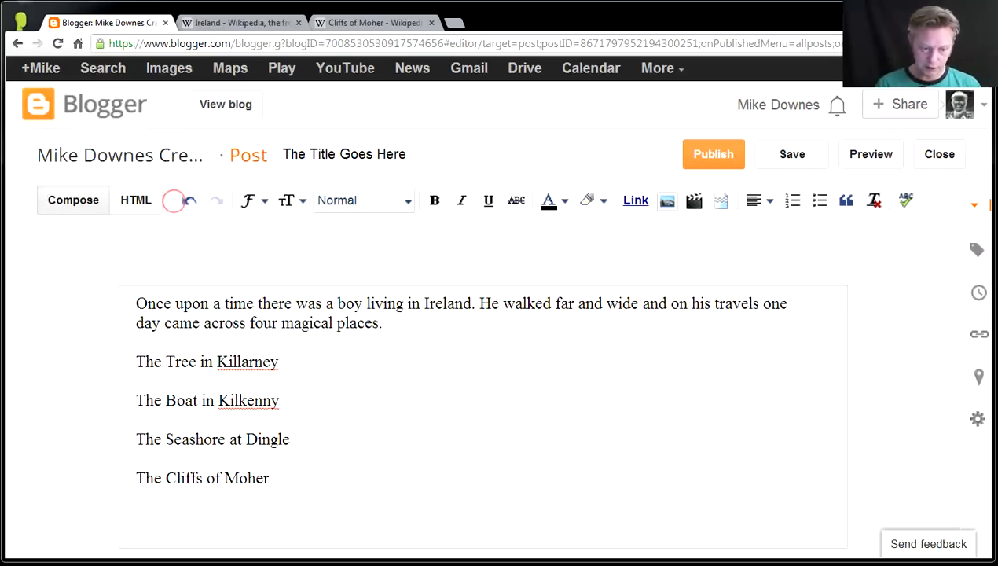
# Examine the post's HTML source and the paragraph styles available for its text
pyautogui.click(136, 200)
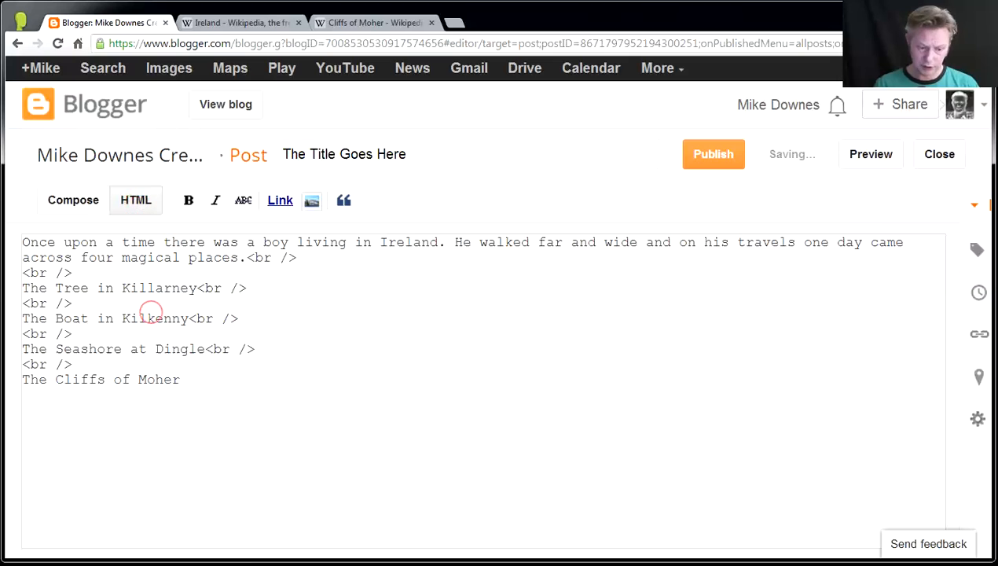
pyautogui.click(73, 200)
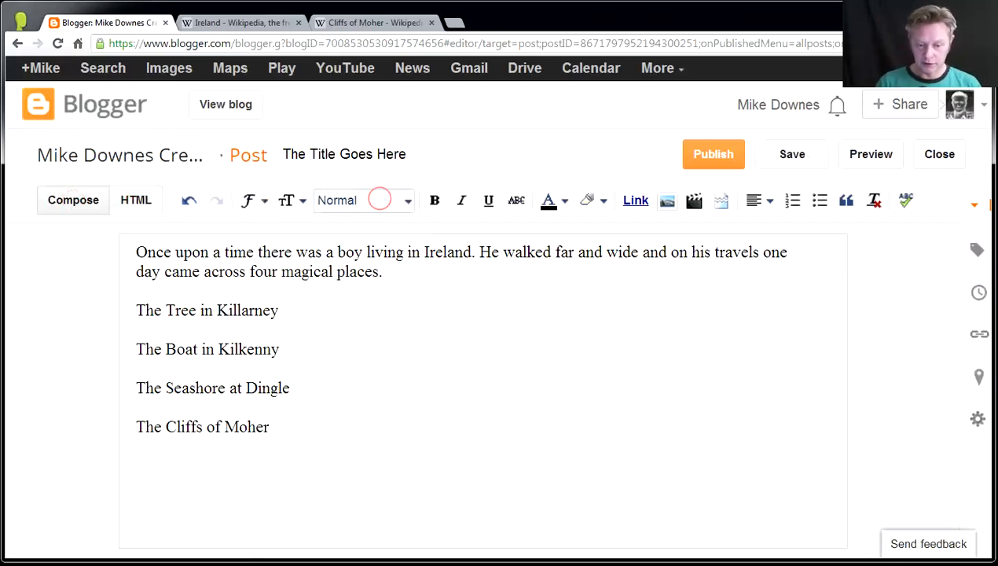
pyautogui.click(380, 200)
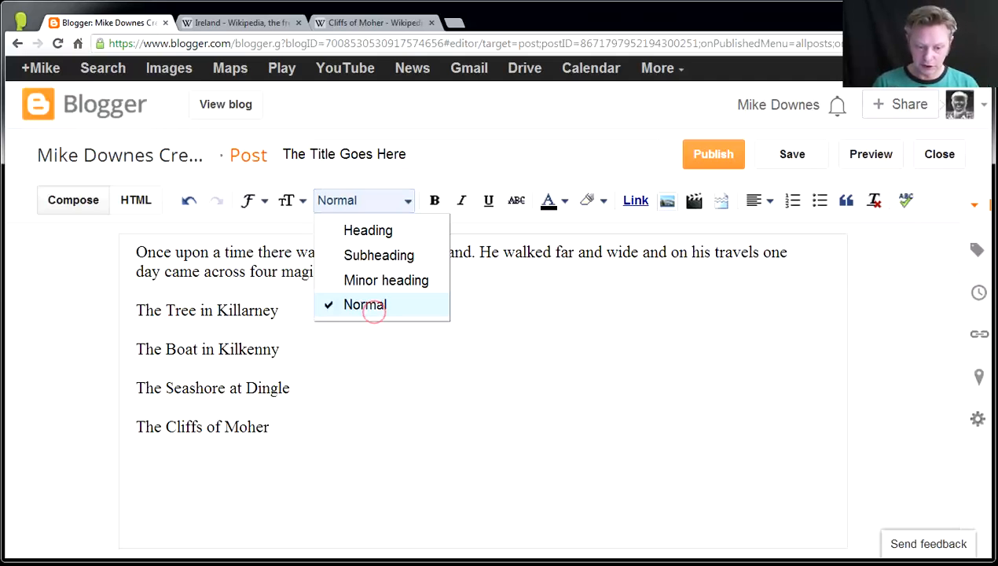
pyautogui.click(251, 291)
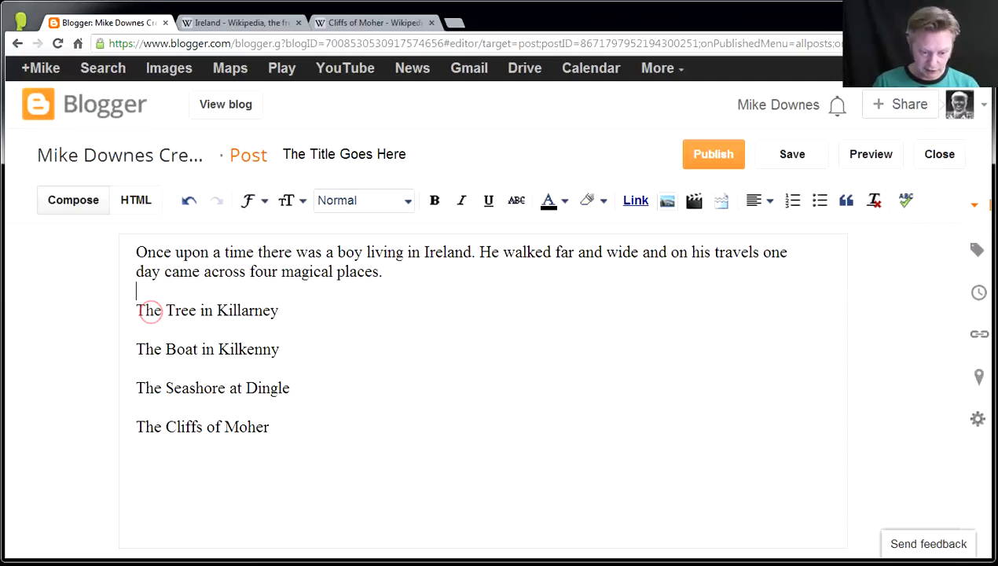
# Apply the Heading style to the line "The Tree in Killarney"
pyautogui.doubleClick(143, 310)
pyautogui.moveTo(202, 309); pyautogui.dragTo(284, 310)
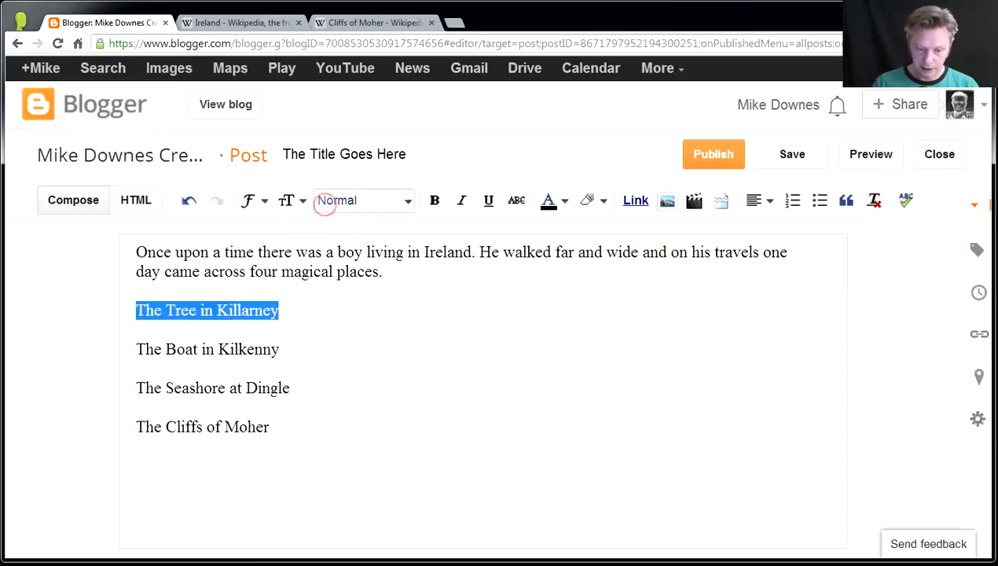
pyautogui.click(361, 200)
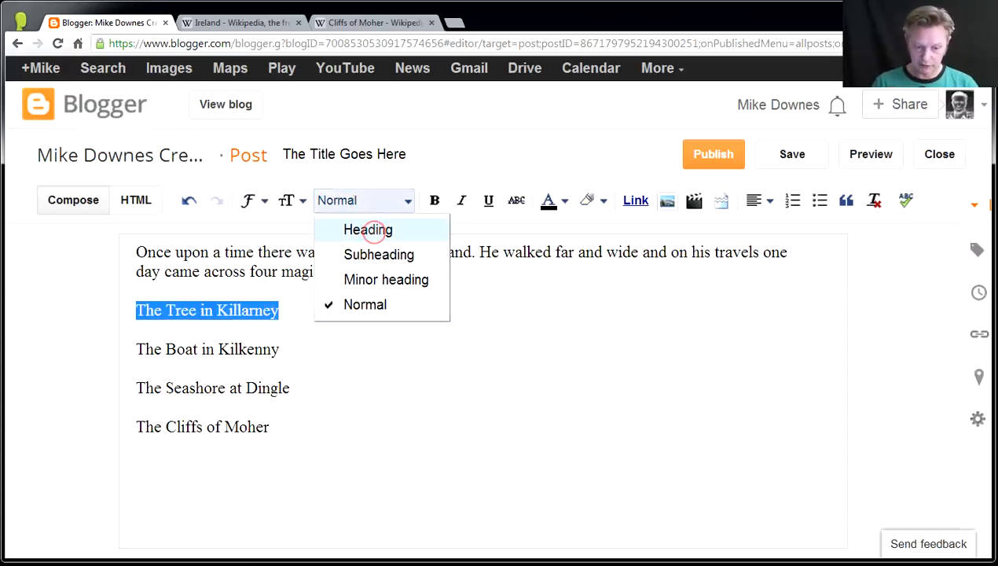
pyautogui.click(369, 230)
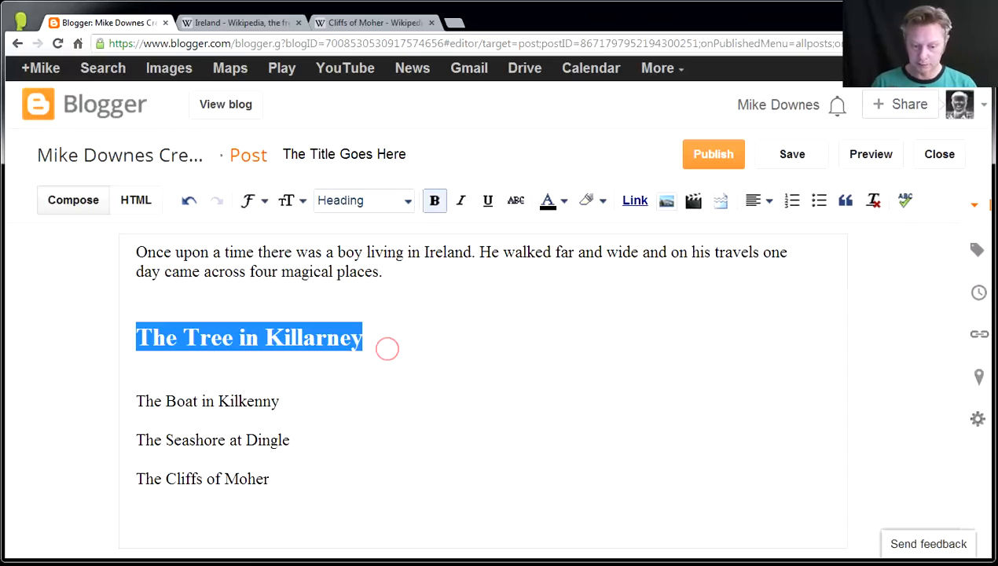
pyautogui.click(264, 353)
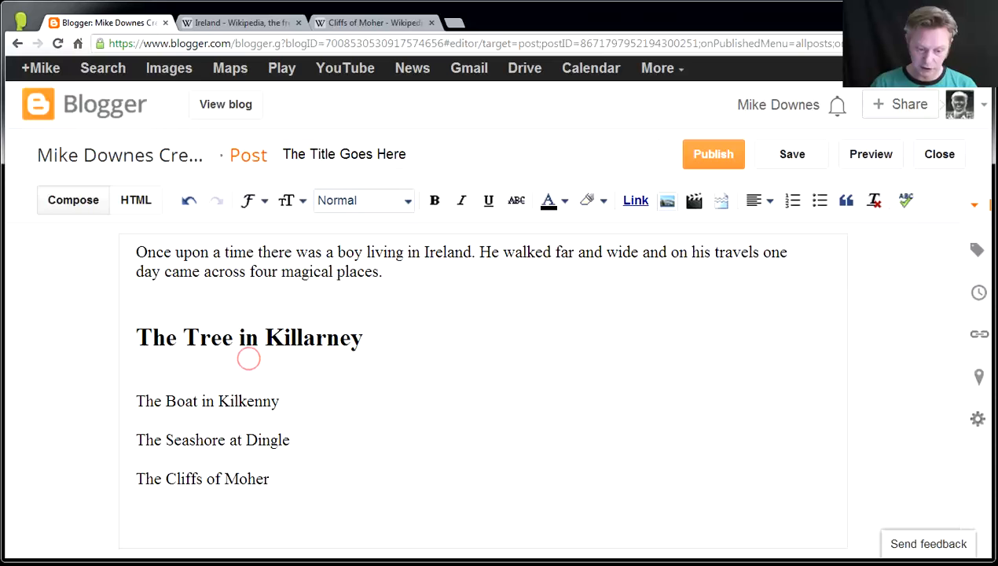
# Format "The Boat in Kilkenny" as Subheading and "The Seashore at Dingle" as Minor heading
pyautogui.moveTo(280, 398); pyautogui.dragTo(129, 395)
pyautogui.click(408, 201)
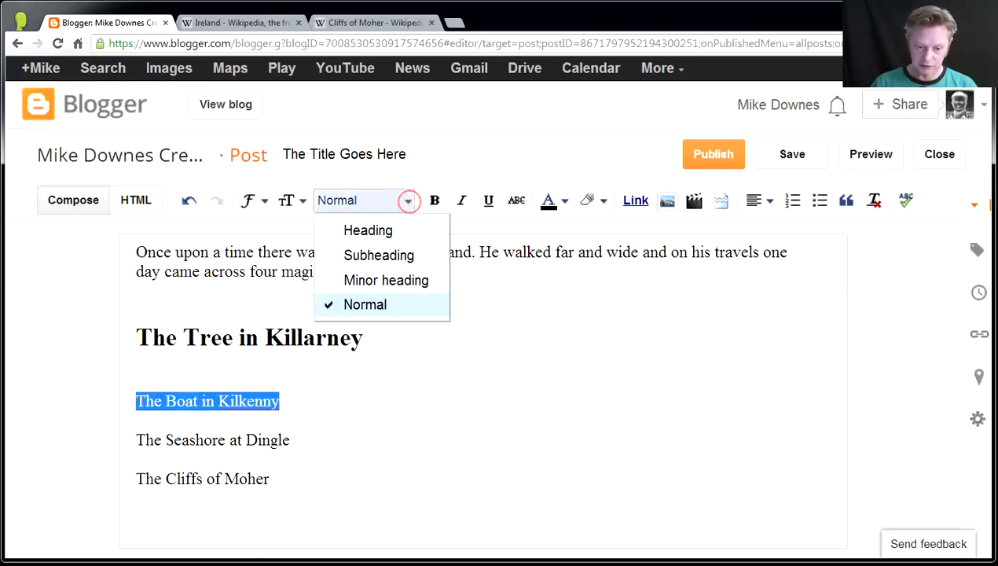
pyautogui.click(393, 252)
pyautogui.moveTo(290, 482); pyautogui.dragTo(137, 479)
pyautogui.click(408, 200)
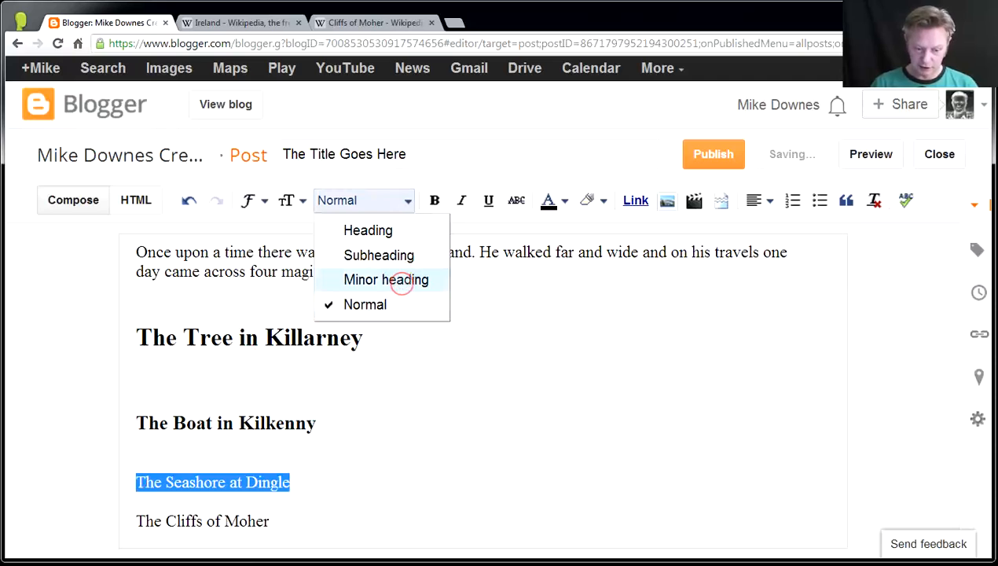
pyautogui.click(401, 276)
# Apply the Normal style to the line "The Cliffs of Moher"
pyautogui.moveTo(847, 345); pyautogui.dragTo(848, 421)
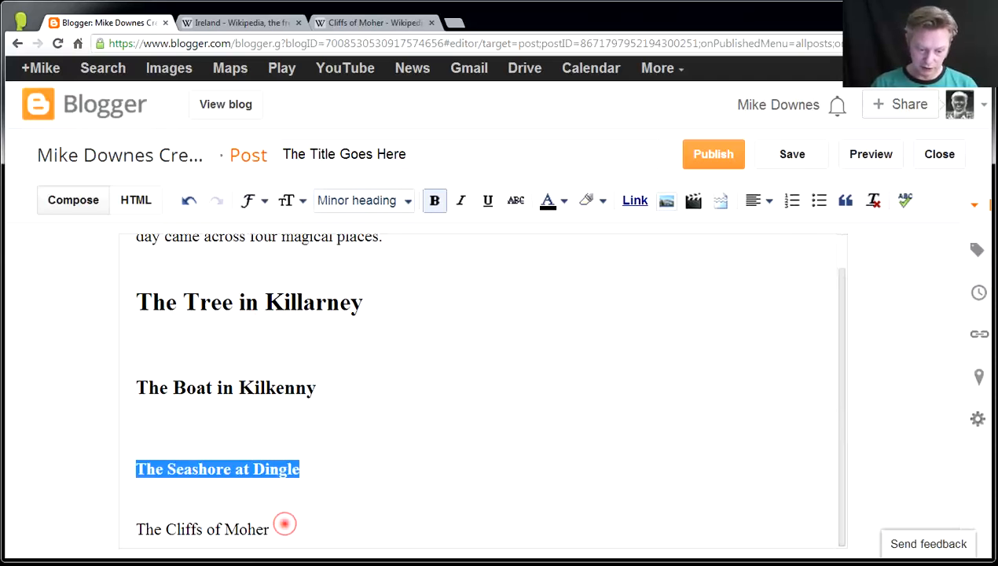
pyautogui.moveTo(282, 525); pyautogui.dragTo(127, 524)
pyautogui.click(368, 200)
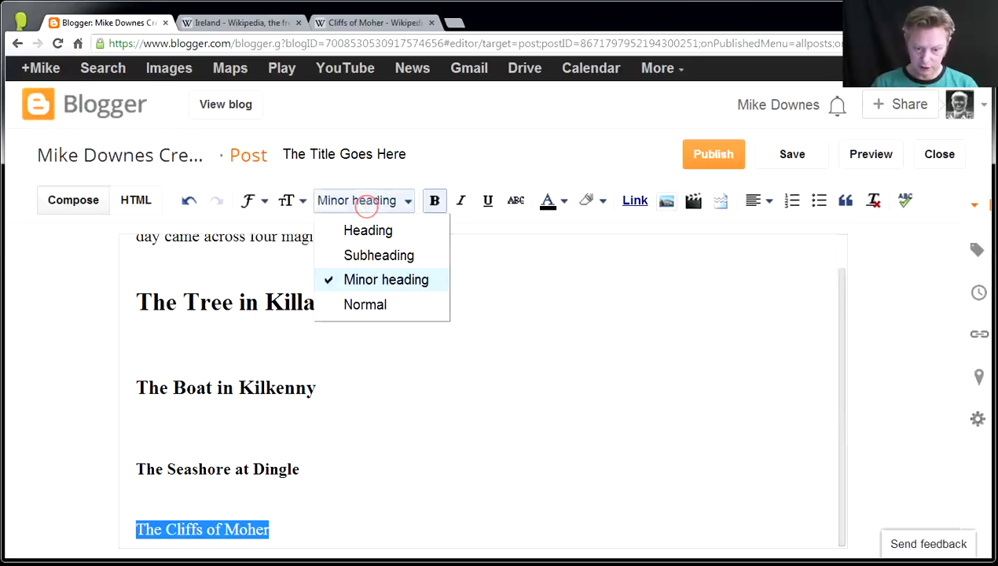
pyautogui.click(373, 304)
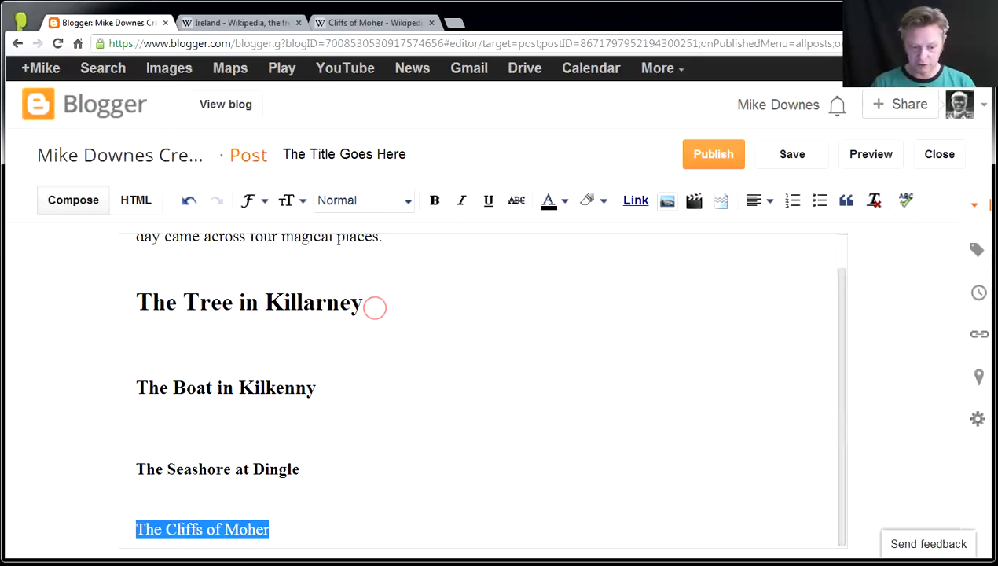
pyautogui.click(315, 441)
pyautogui.click(314, 428)
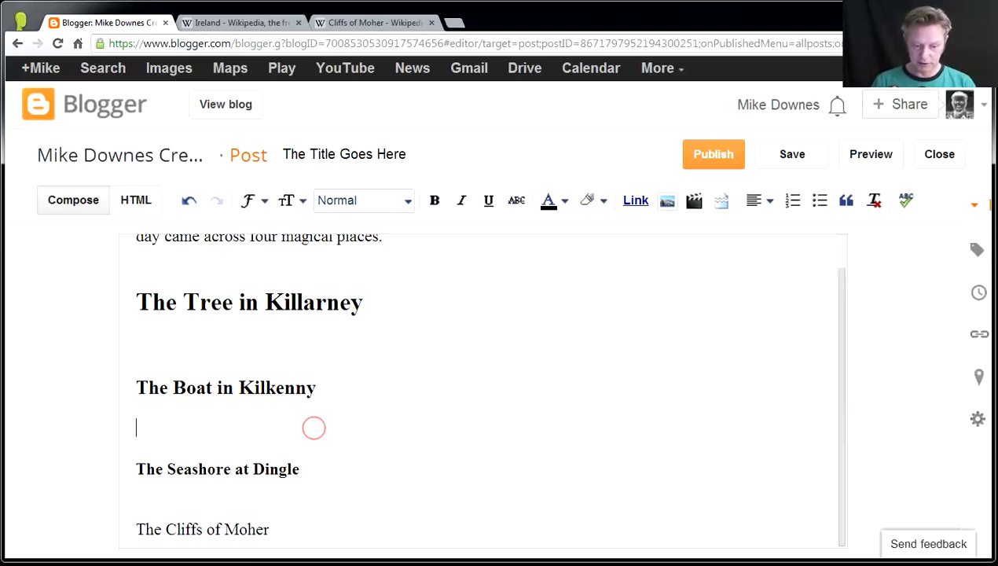
# Inspect the heading tags around the place lines in the post's HTML source, and return to the visual editor
pyautogui.click(135, 199)
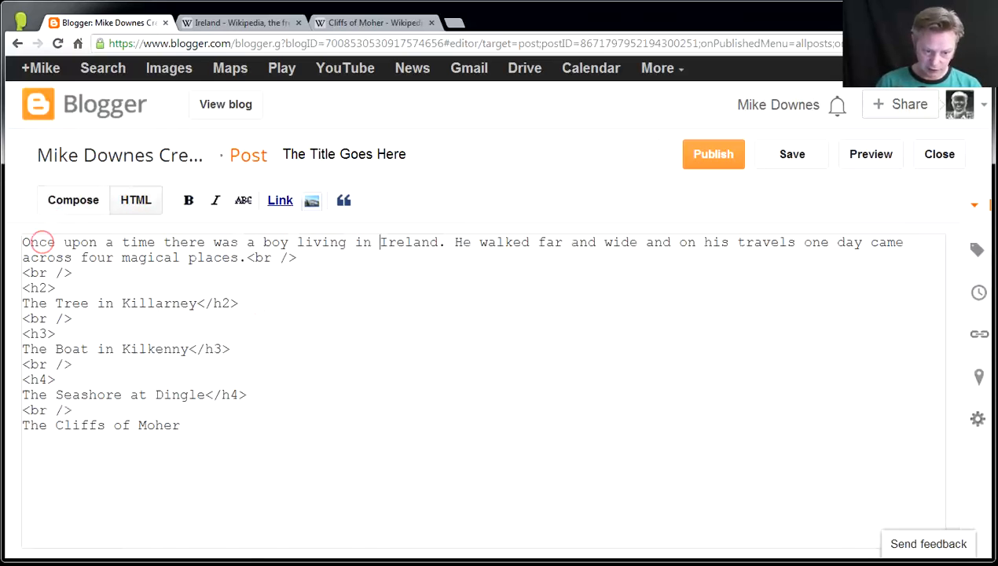
pyautogui.doubleClick(38, 288)
pyautogui.click(67, 328)
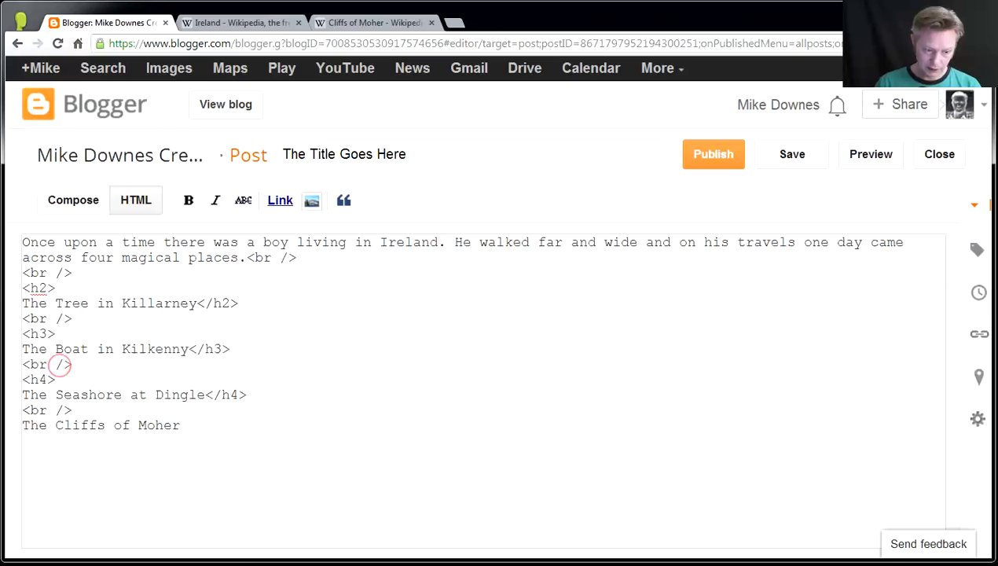
pyautogui.moveTo(47, 379); pyautogui.dragTo(29, 377)
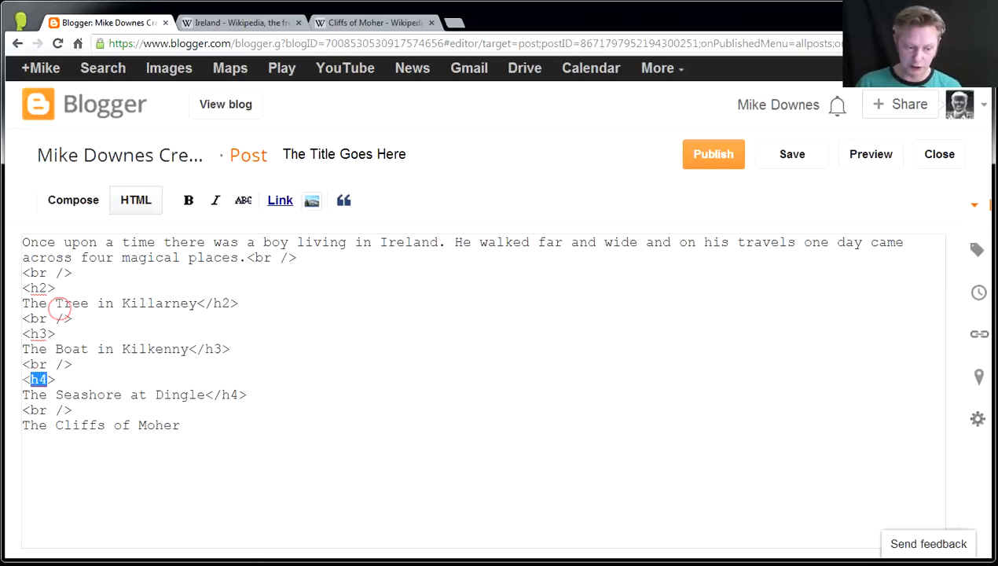
pyautogui.click(24, 288)
pyautogui.moveTo(24, 288); pyautogui.dragTo(265, 305)
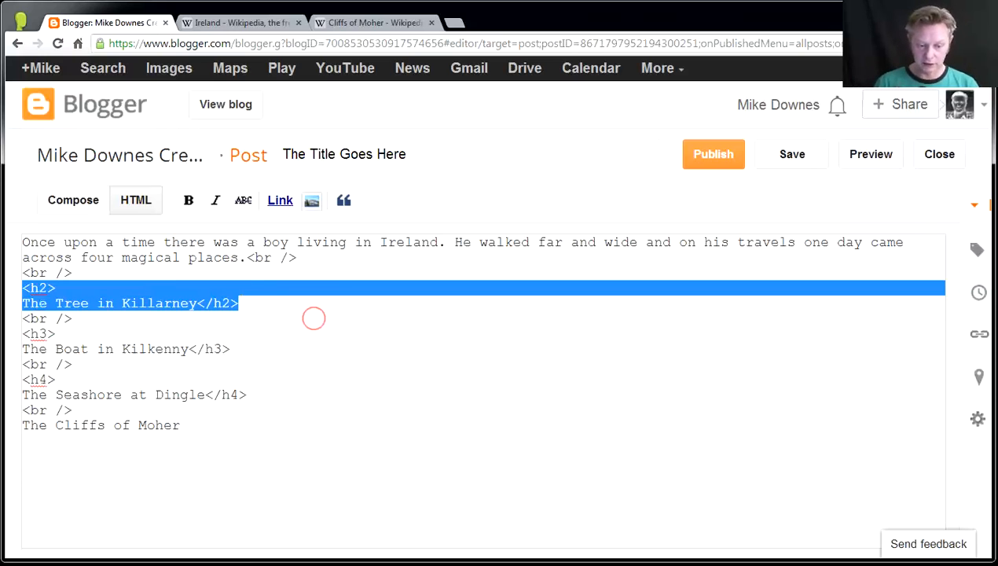
pyautogui.click(242, 294)
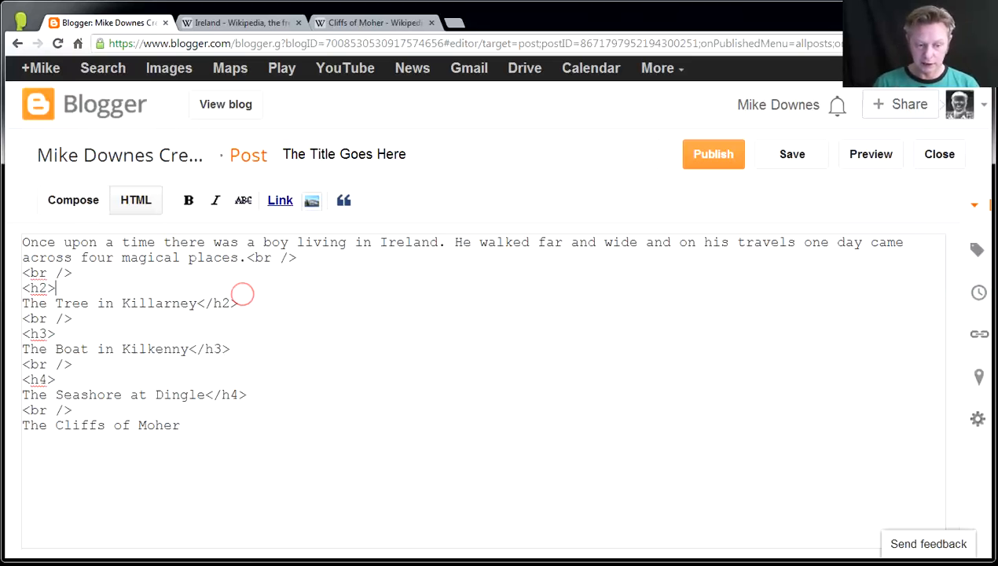
pyautogui.click(73, 200)
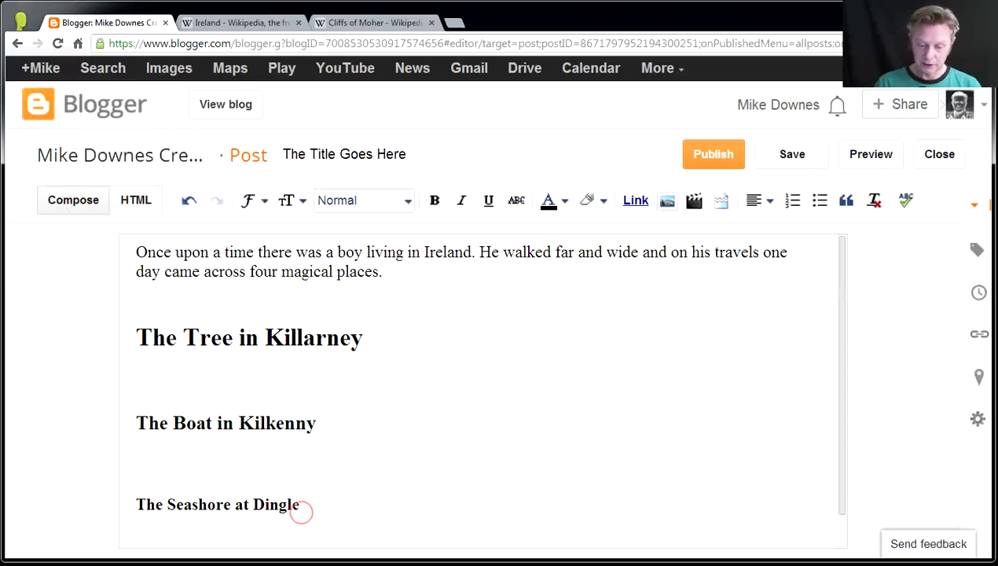
# Remove all formatting from the entire post text
pyautogui.click(695, 420)
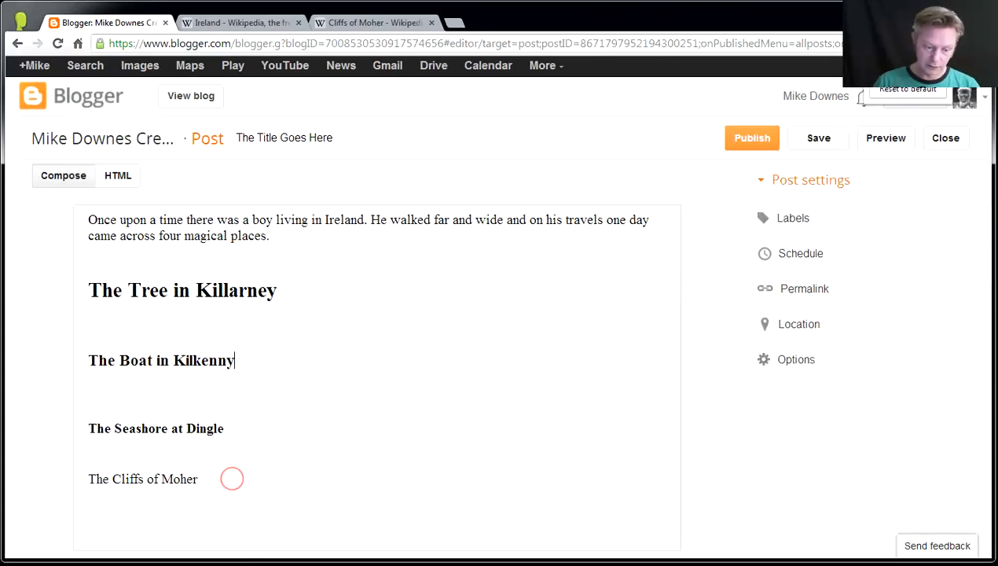
pyautogui.moveTo(225, 474); pyautogui.dragTo(80, 211)
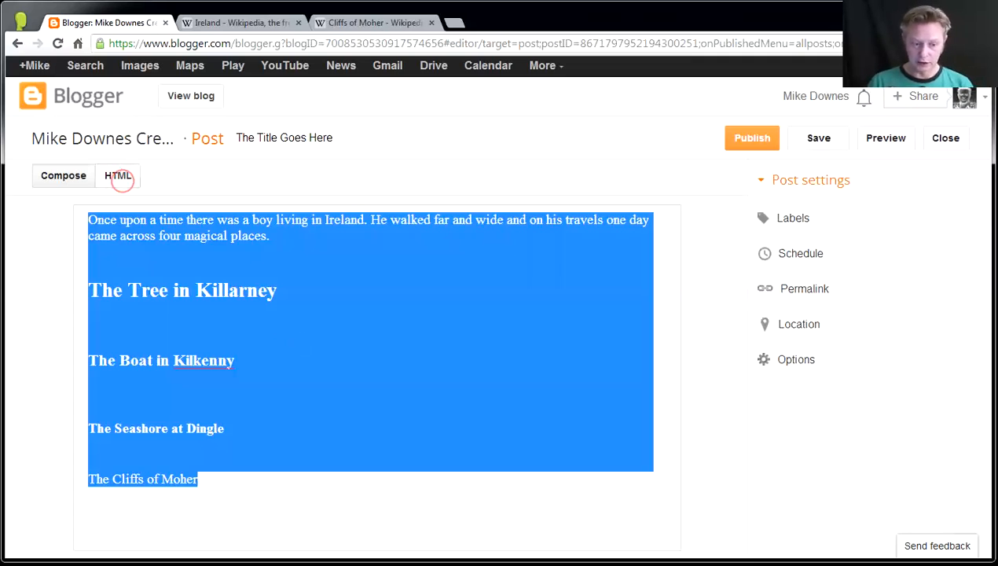
pyautogui.click(76, 175)
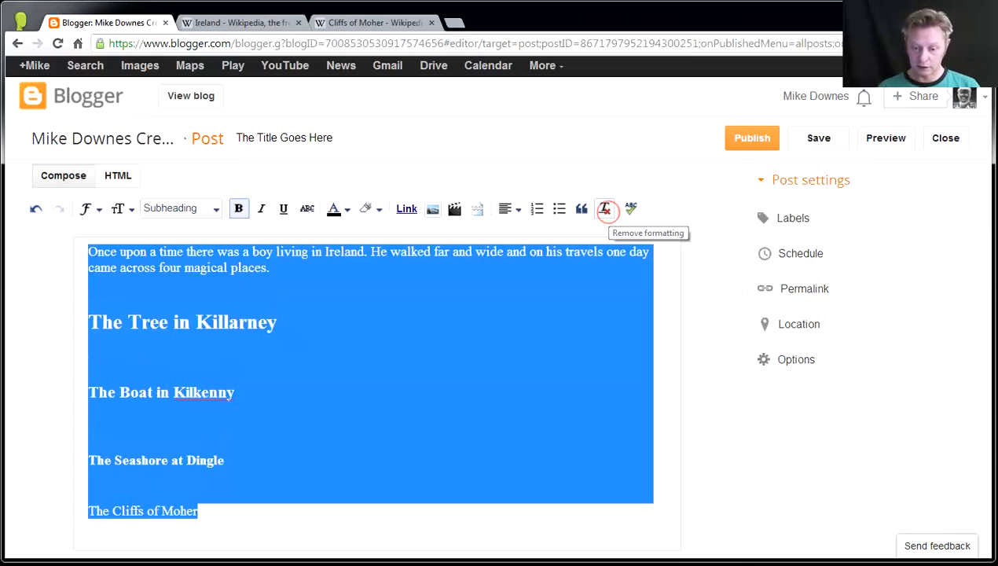
pyautogui.click(605, 209)
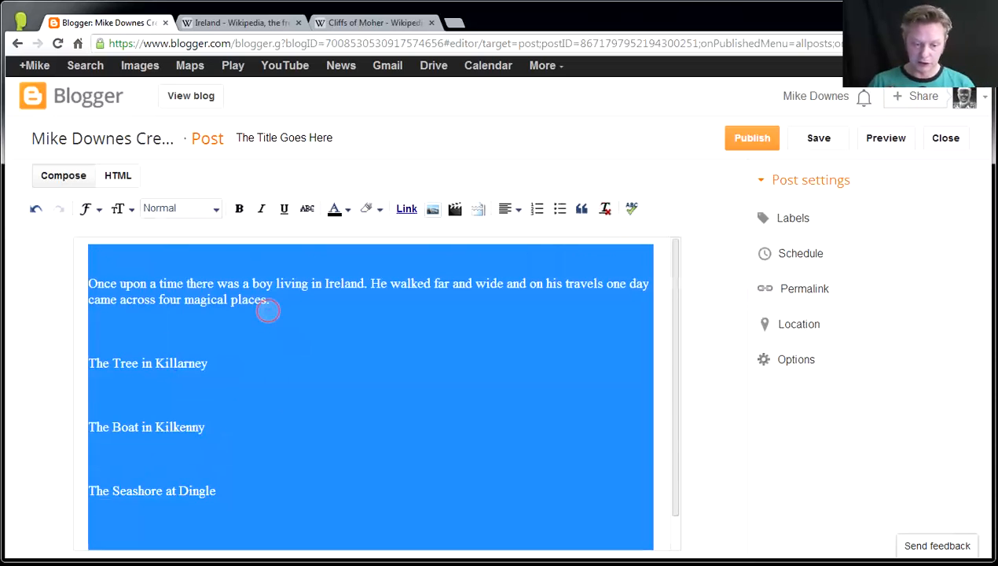
pyautogui.click(267, 311)
# Delete the extra blank lines above and below the opening paragraph
pyautogui.click(216, 319)
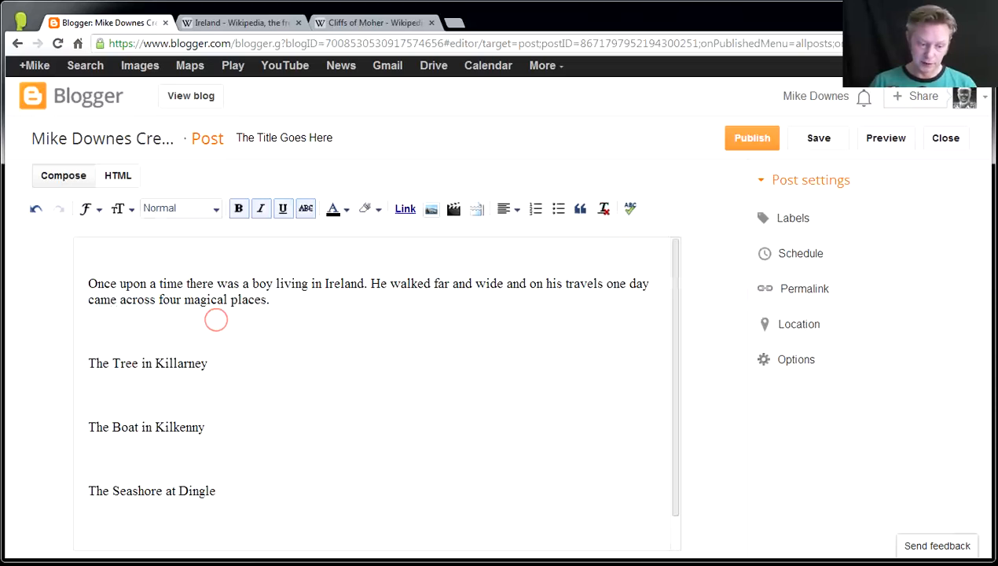
pyautogui.press('BackSpace')
pyautogui.press('BackSpace')
pyautogui.press('Up')
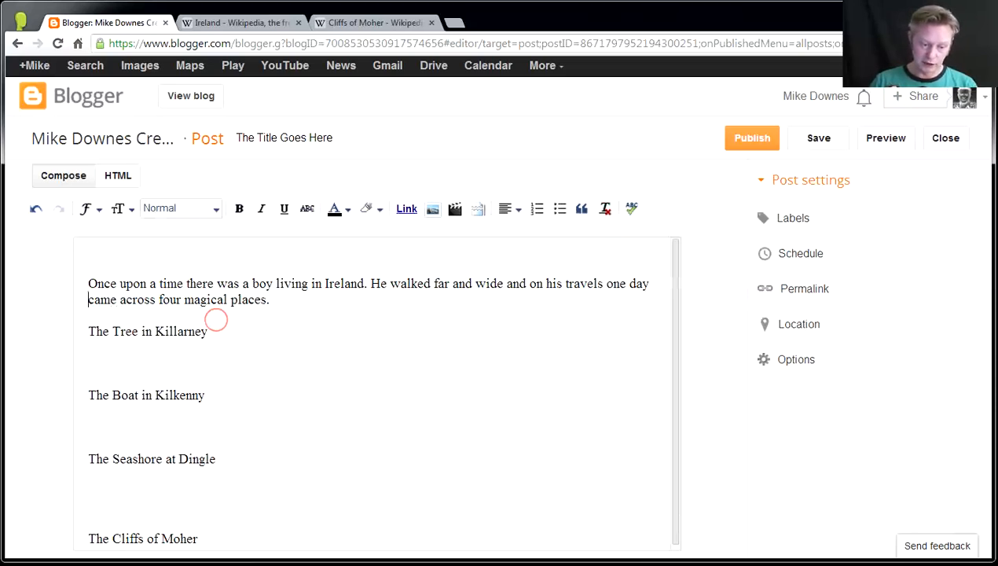
pyautogui.press('BackSpace')
# Reduce the gap between "The Tree in Killarney" and "The Boat in Kilkenny" to a single blank line
pyautogui.press('Down')
pyautogui.press('Down')
pyautogui.press('Down')
pyautogui.press('Down')
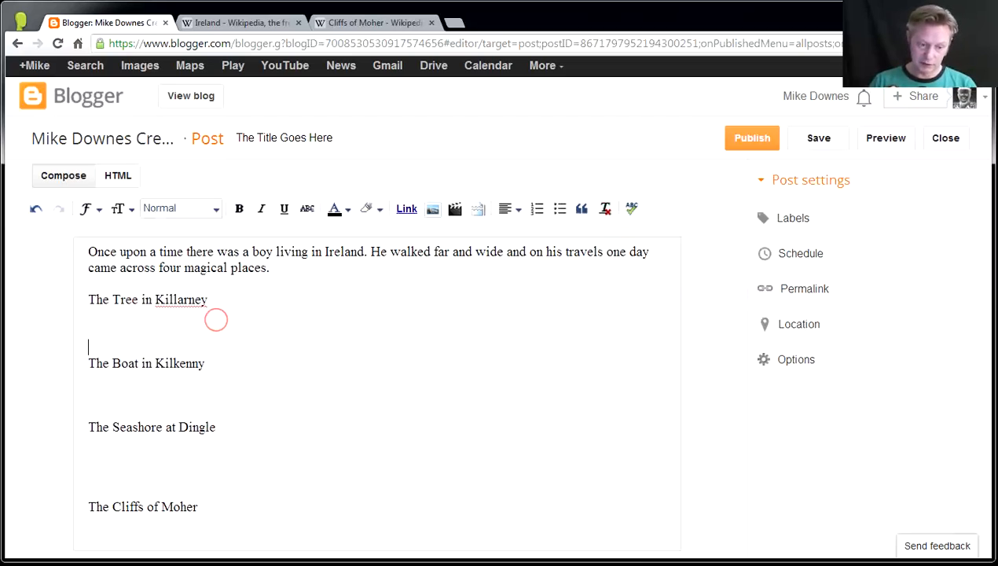
pyautogui.press('BackSpace')
pyautogui.press('BackSpace')
pyautogui.press('BackSpace')
pyautogui.press('Return')
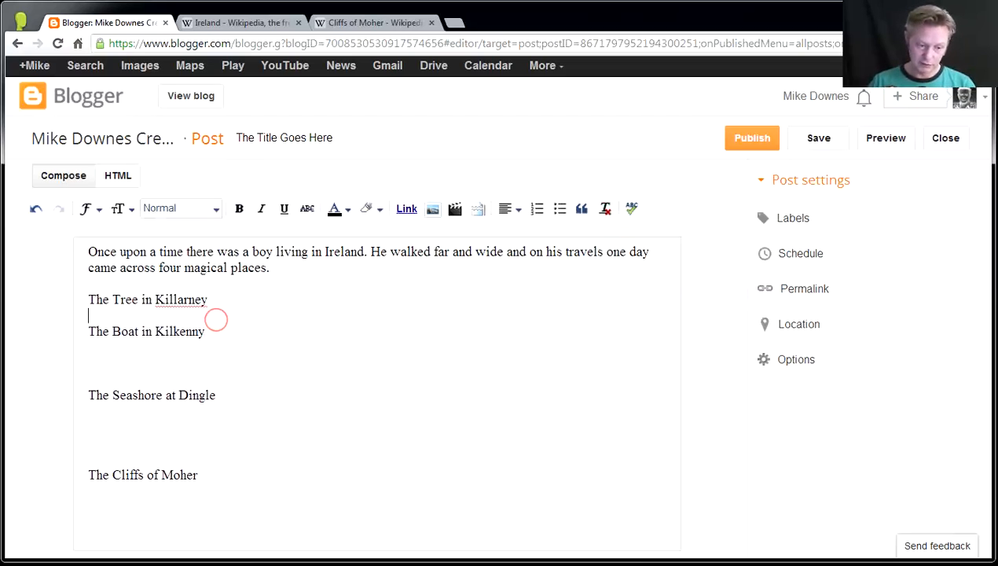
# Delete the surplus blank lines above and below "The Seashore at Dingle", leaving one blank line on each side
pyautogui.press('Down')
pyautogui.press('Down')
pyautogui.press('Down')
pyautogui.press('Down')
pyautogui.press('BackSpace')
pyautogui.press('Delete')
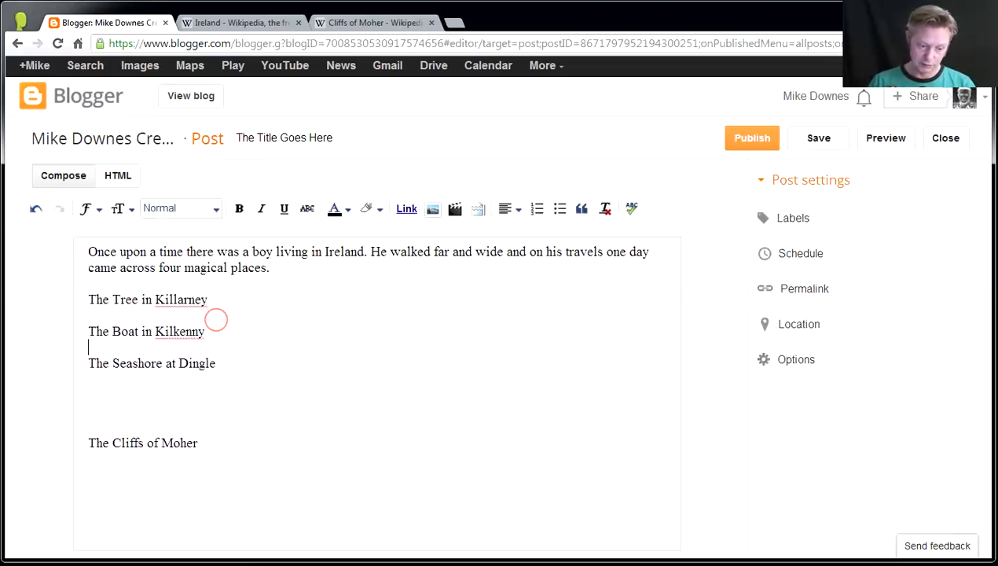
pyautogui.press('Down')
pyautogui.press('Delete')
pyautogui.press('Delete')
pyautogui.press('Delete')
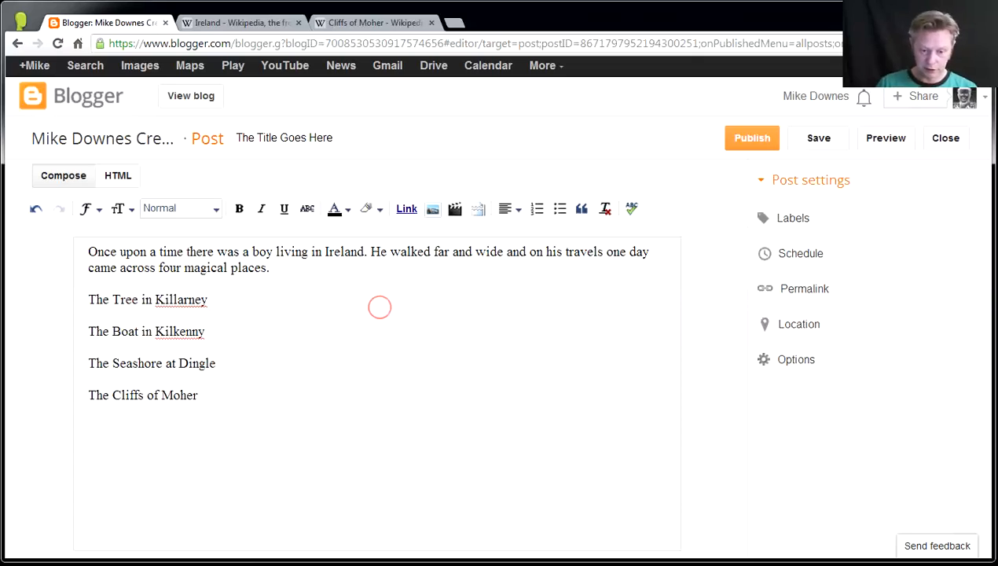
# Make "The Tree in Killarney" bold and "The Boat in Kilkenny" italic
pyautogui.moveTo(89, 298); pyautogui.dragTo(223, 298)
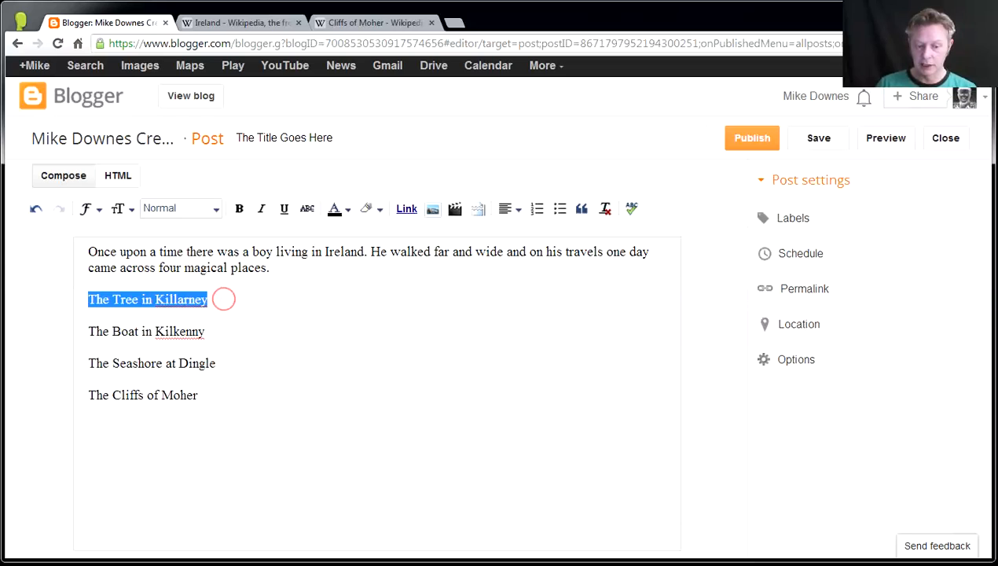
pyautogui.click(238, 208)
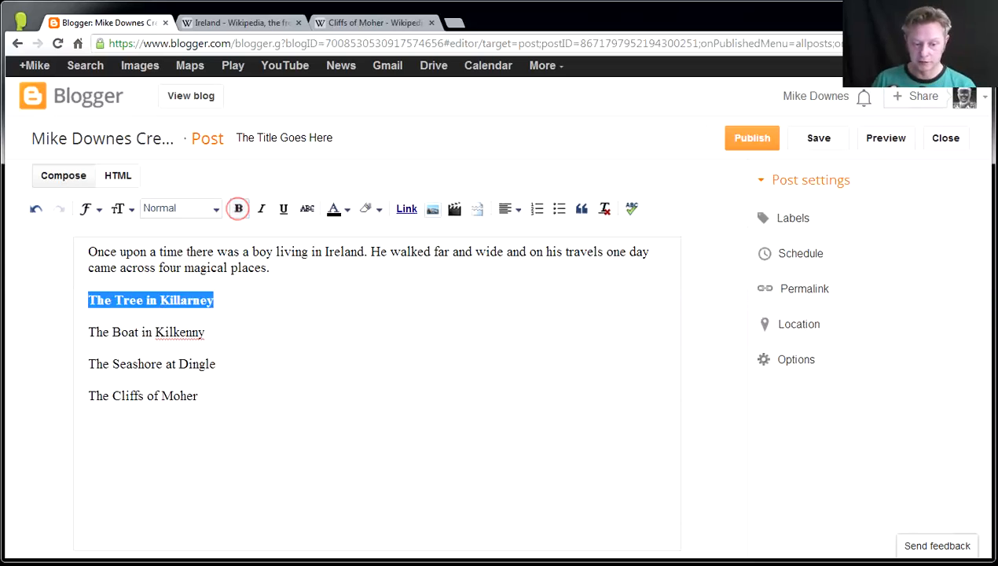
pyautogui.moveTo(206, 330); pyautogui.dragTo(89, 329)
pyautogui.click(262, 207)
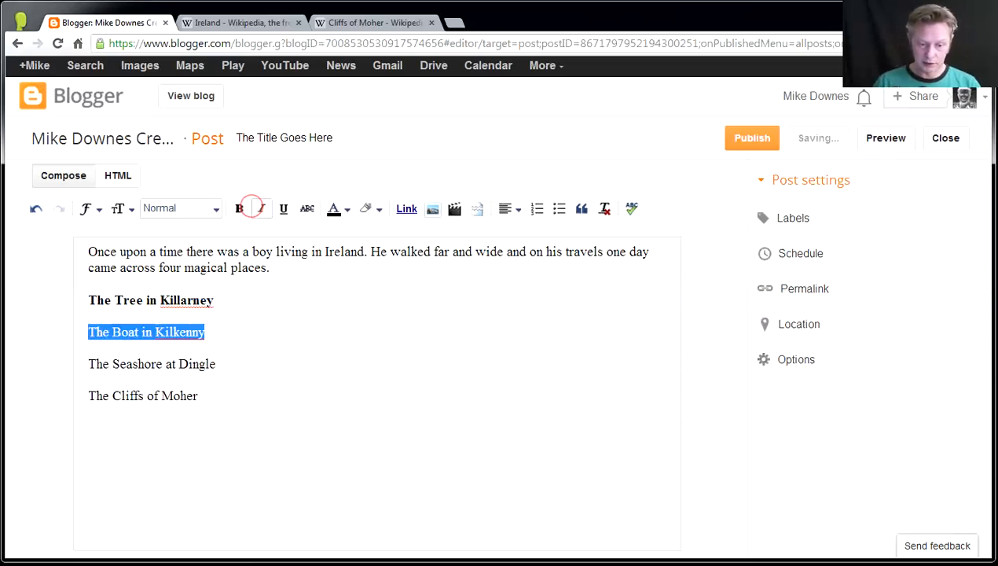
pyautogui.click(320, 318)
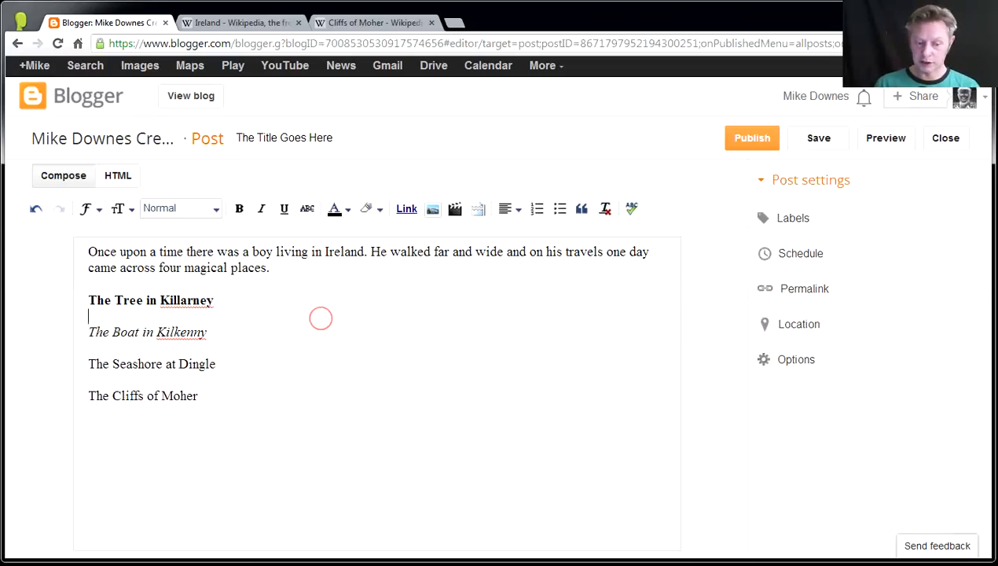
# Italicize the word "boy" in the opening paragraph
pyautogui.click(252, 250)
pyautogui.moveTo(253, 250); pyautogui.dragTo(272, 251)
pyautogui.click(262, 209)
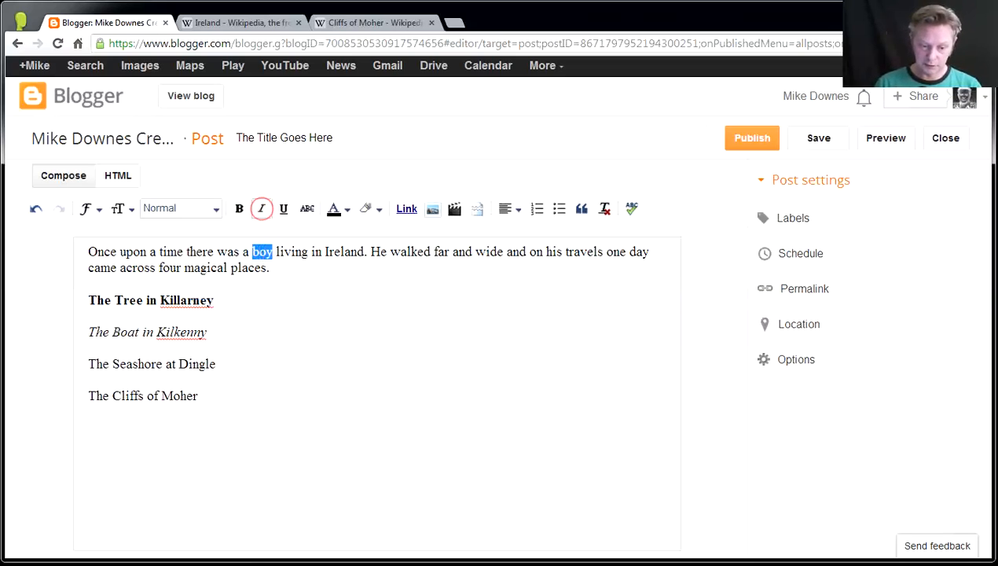
# Zoom in on the page one level to enlarge the post editor, adding no link
pyautogui.click(280, 369)
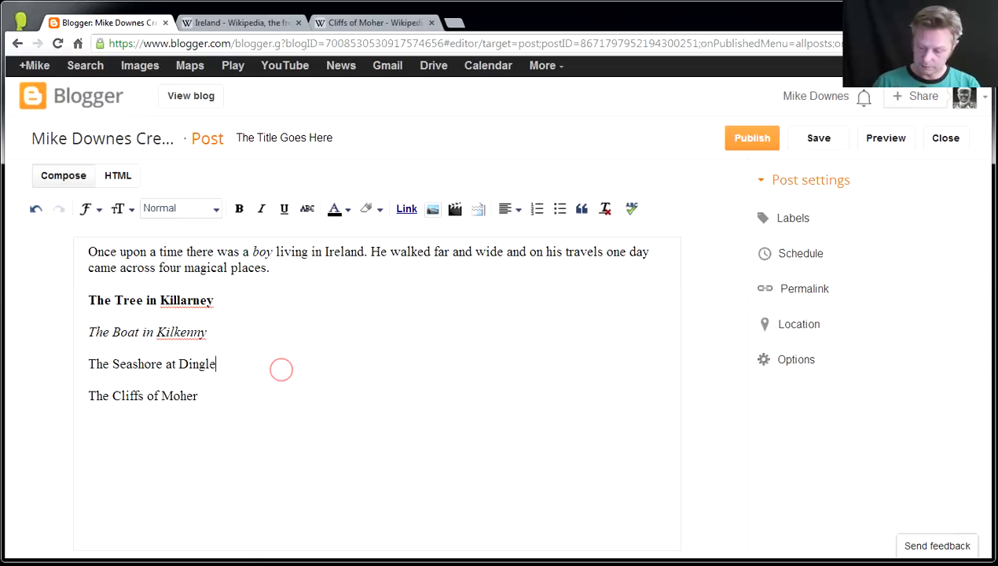
pyautogui.hotkey('ctrl', 'k')
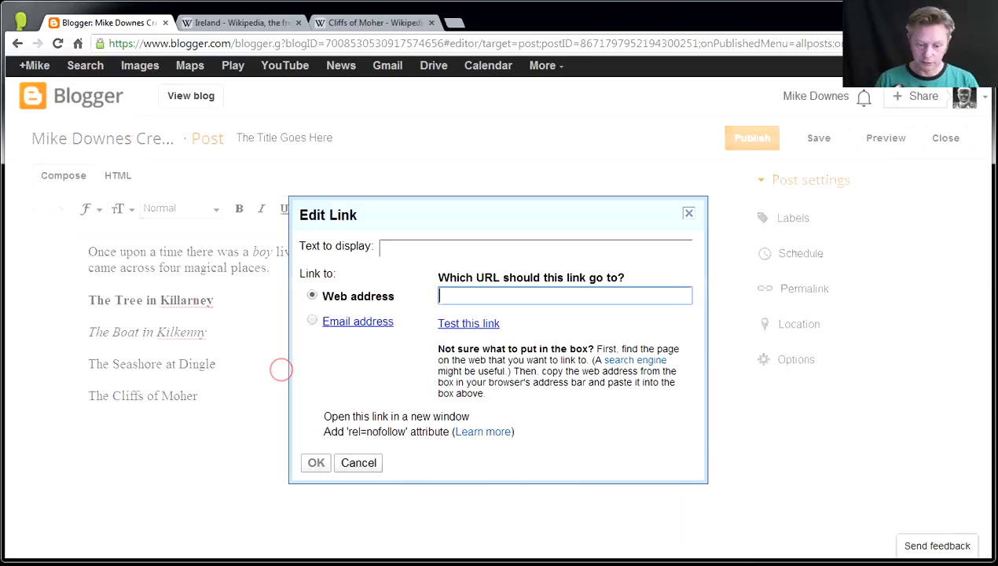
pyautogui.hotkey('ctrl', '+')
pyautogui.click(429, 538)
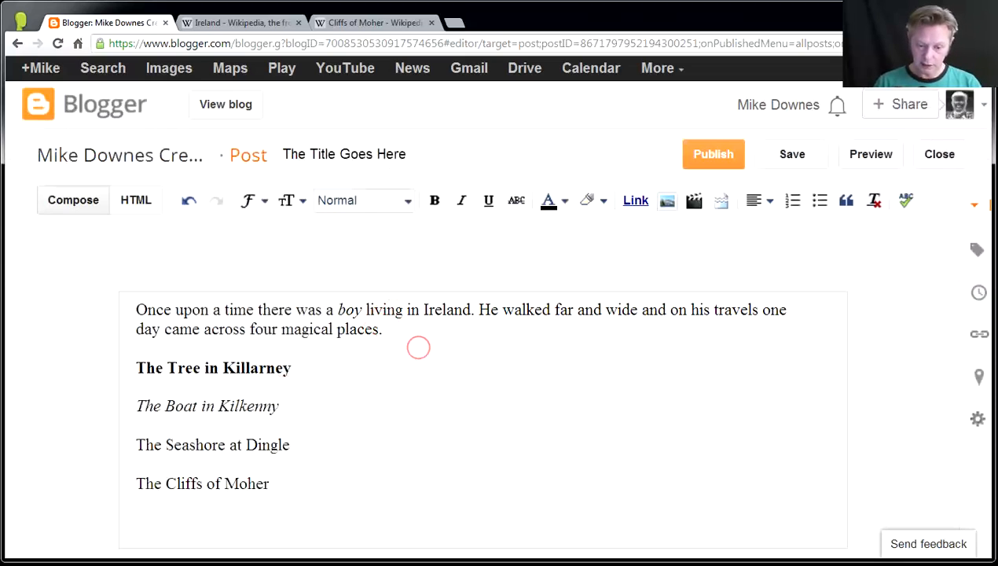
# Remove the italic formatting from the word "boy" in the opening paragraph using Remove Formatting
pyautogui.moveTo(326, 310); pyautogui.dragTo(406, 310)
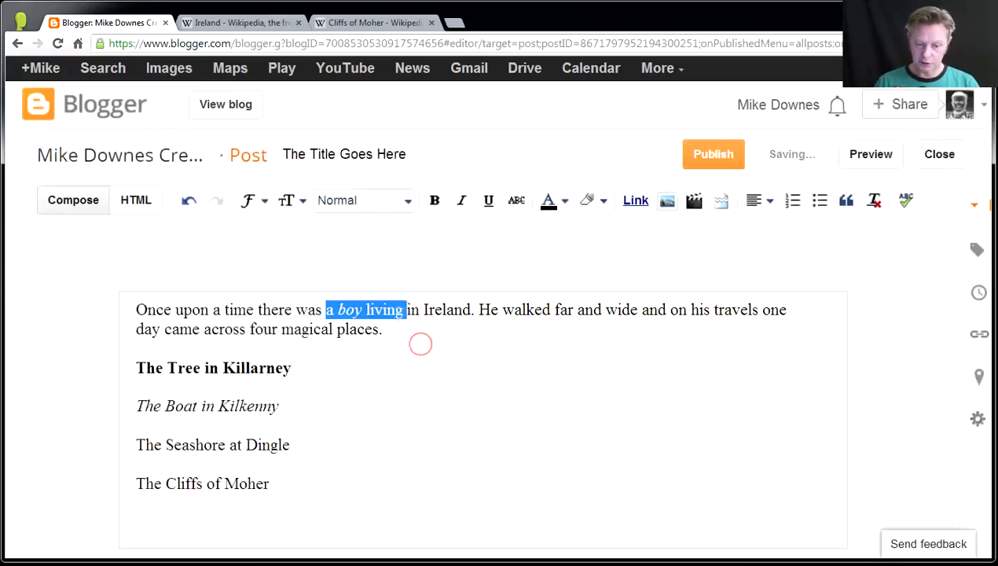
pyautogui.click(423, 347)
pyautogui.scroll(-1, 423, 348)
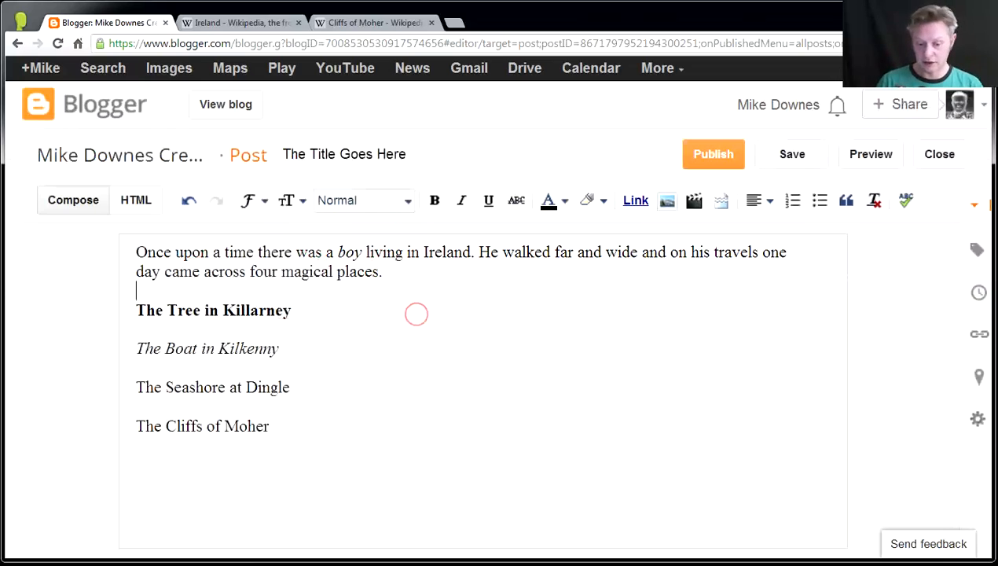
pyautogui.moveTo(395, 252); pyautogui.dragTo(290, 250)
pyautogui.click(875, 200)
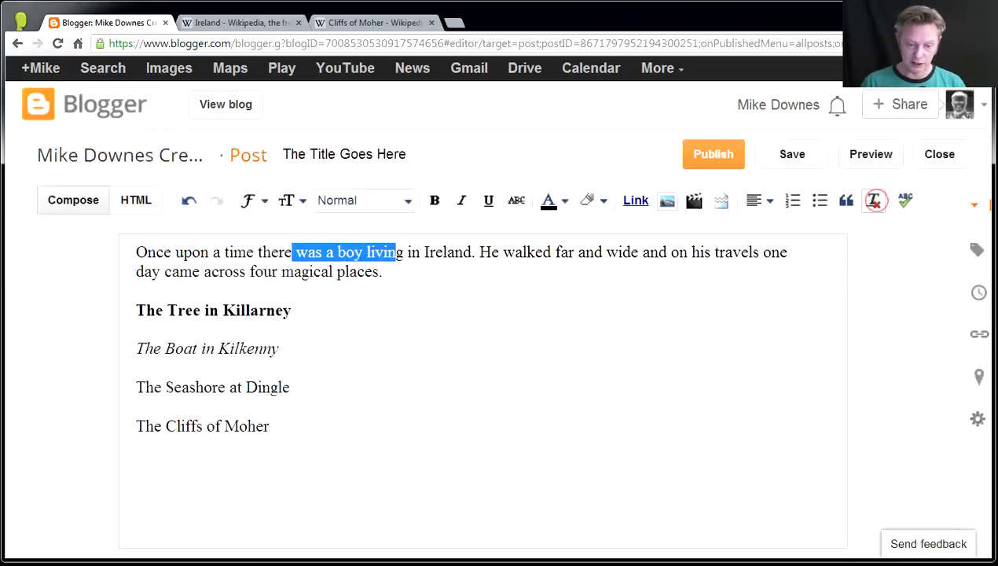
pyautogui.click(501, 308)
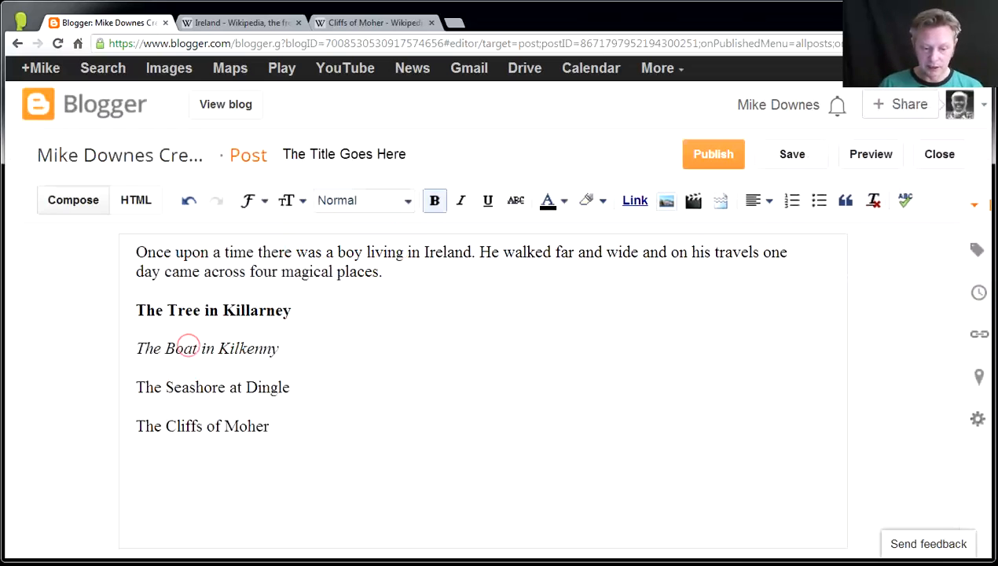
# Turn off italics for the line "The Boat in Kilkenny"
pyautogui.moveTo(281, 348); pyautogui.dragTo(133, 348)
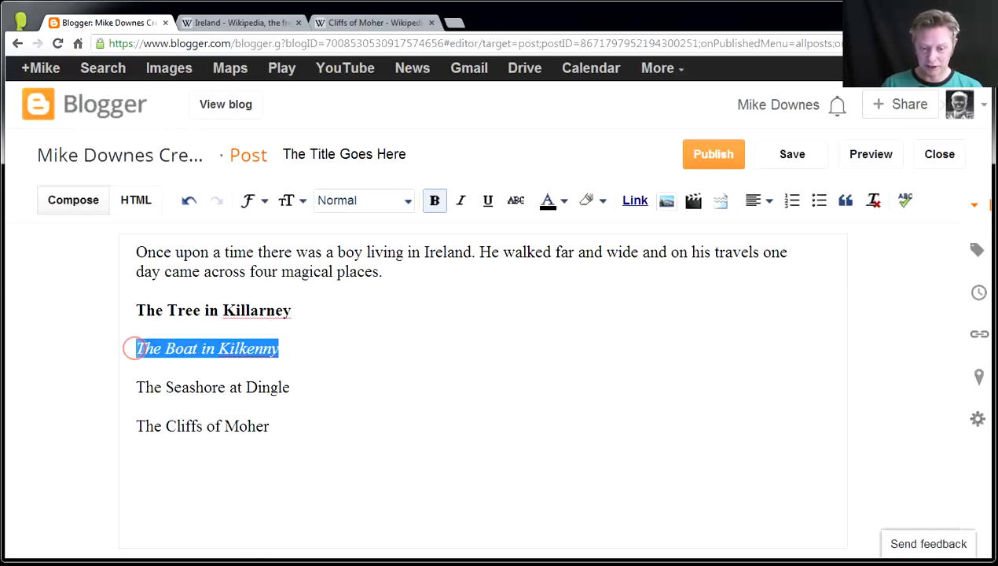
pyautogui.click(461, 200)
pyautogui.click(461, 201)
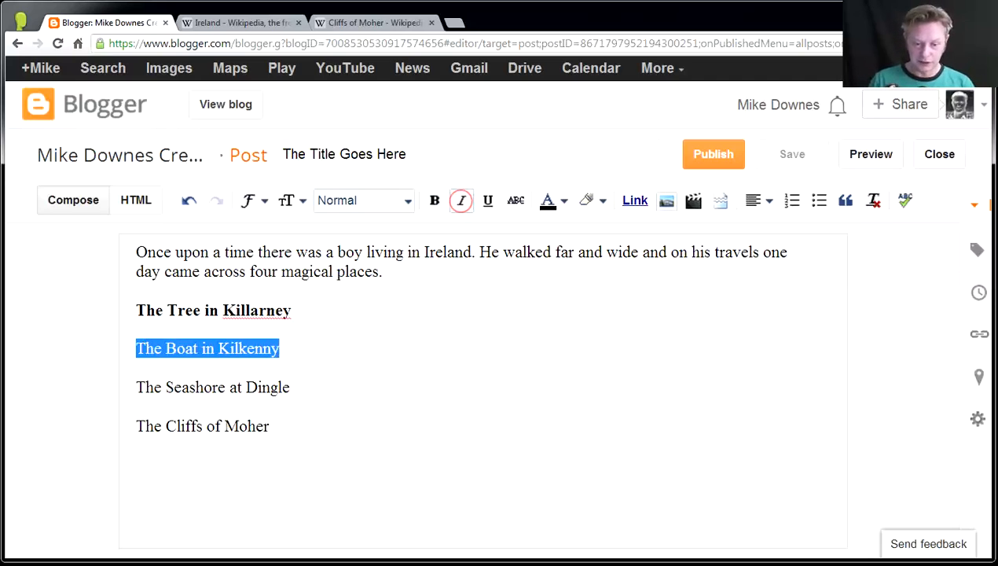
pyautogui.click(354, 364)
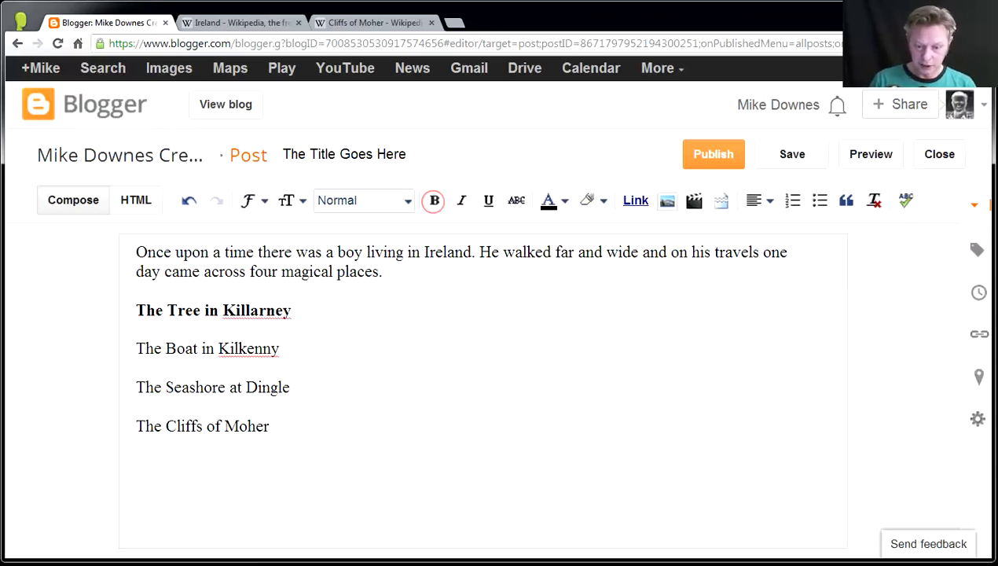
# Underline the line "The Seashore at Dingle"
pyautogui.moveTo(293, 387); pyautogui.dragTo(137, 386)
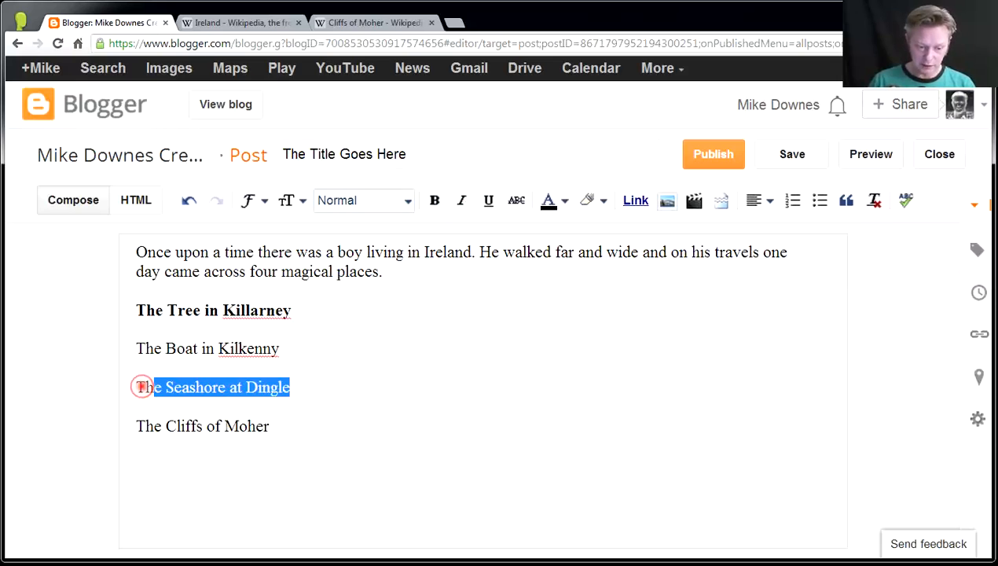
pyautogui.click(488, 200)
pyautogui.click(502, 346)
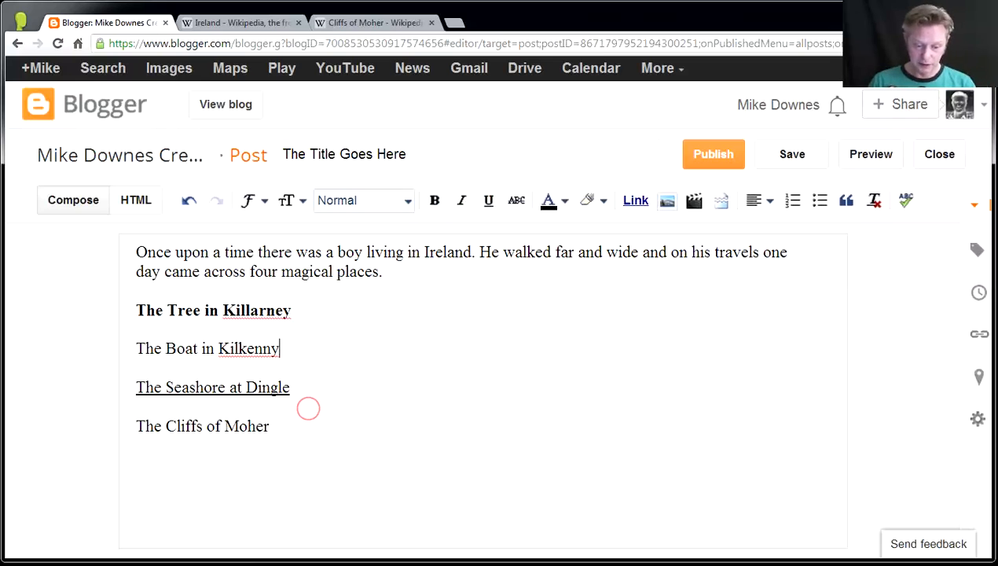
# Remove the underline from "The Seashore at Dingle"
pyautogui.moveTo(292, 386); pyautogui.dragTo(129, 368)
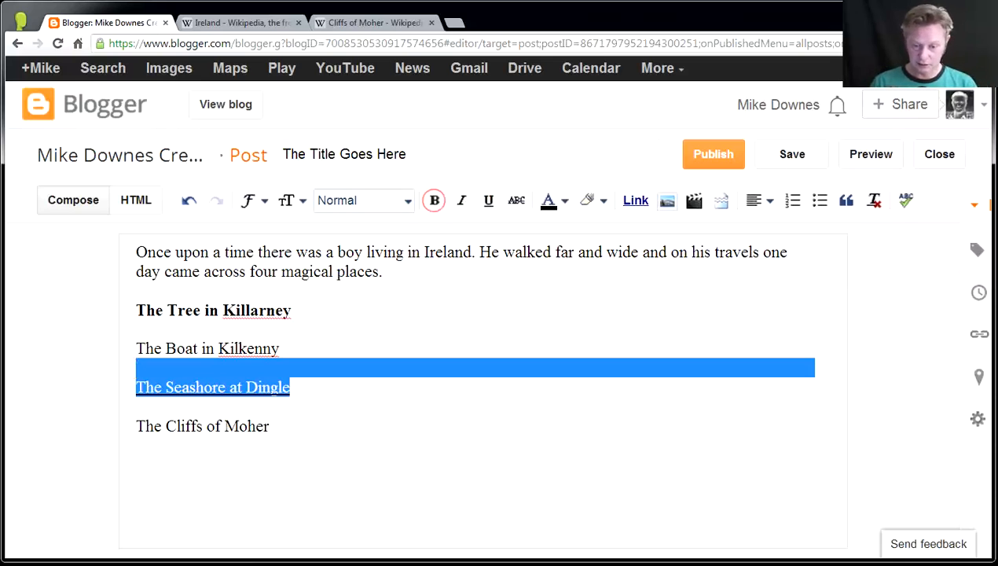
pyautogui.click(488, 199)
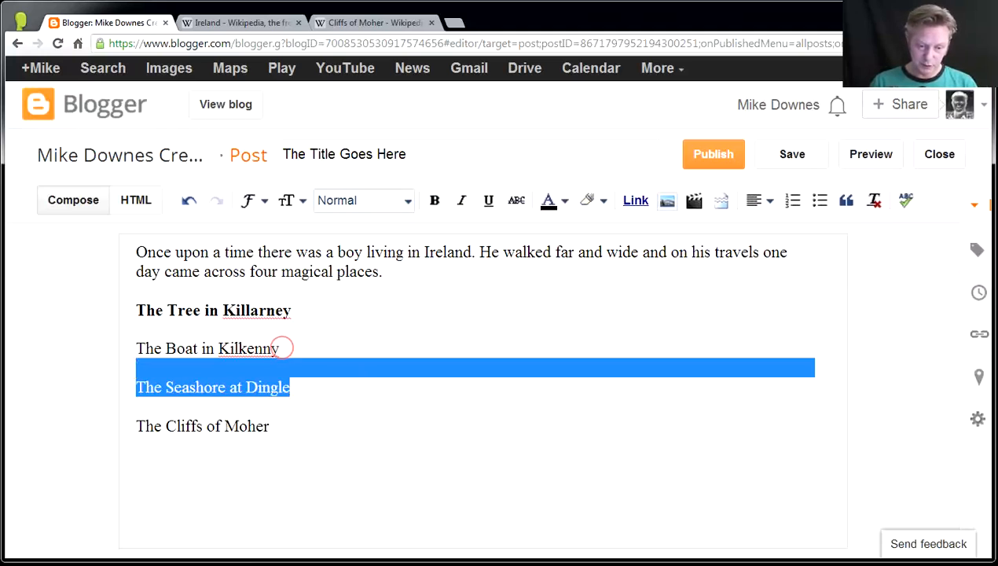
pyautogui.click(282, 347)
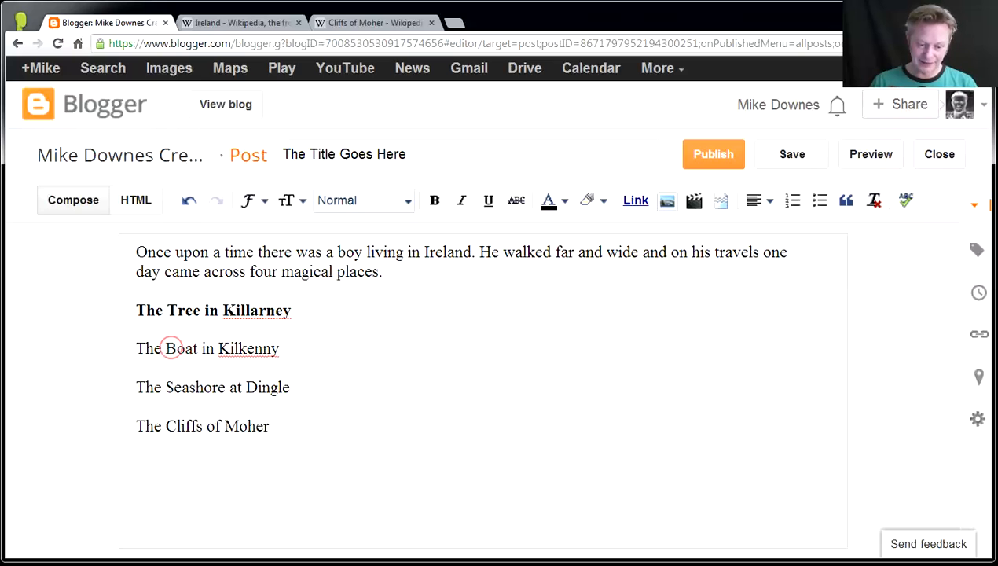
# Insert the word "Speedboat" before "Boat" in the line "The Boat in Kilkenny"
pyautogui.click(164, 348)
pyautogui.write('Speed')
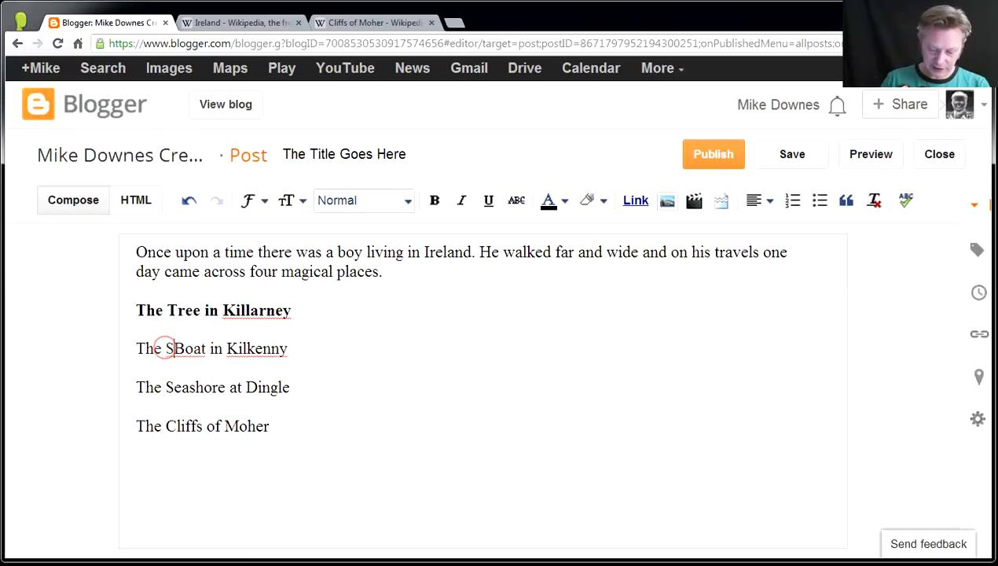
pyautogui.write('boat')
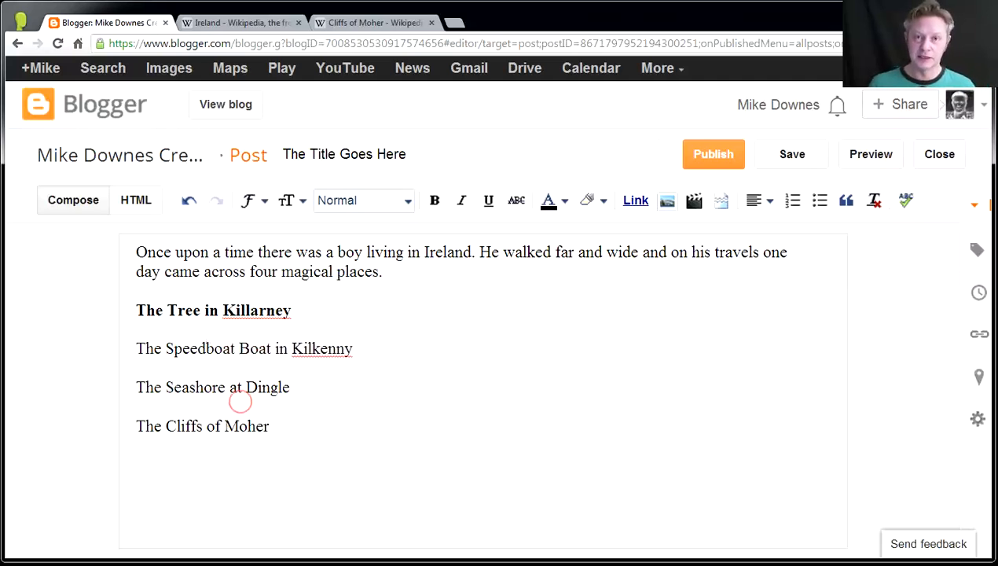
# Apply strikethrough to the word "Speedboat" in the Kilkenny line
pyautogui.press('Left')
pyautogui.hotkey('shift', 'Left')
pyautogui.hotkey('shift', 'Left')
pyautogui.hotkey('shift', 'Left')
pyautogui.hotkey('shift', 'Left')
pyautogui.hotkey('shift', 'Left')
pyautogui.hotkey('shift', 'Left')
pyautogui.hotkey('shift', 'Left')
pyautogui.hotkey('shift', 'Left')
pyautogui.hotkey('shift', 'Left')
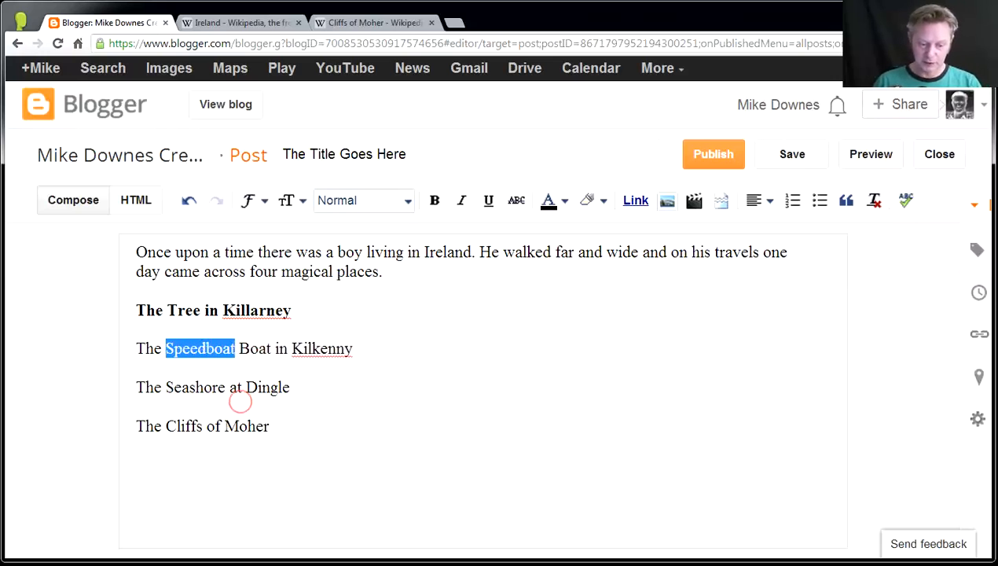
pyautogui.click(515, 200)
pyautogui.click(515, 303)
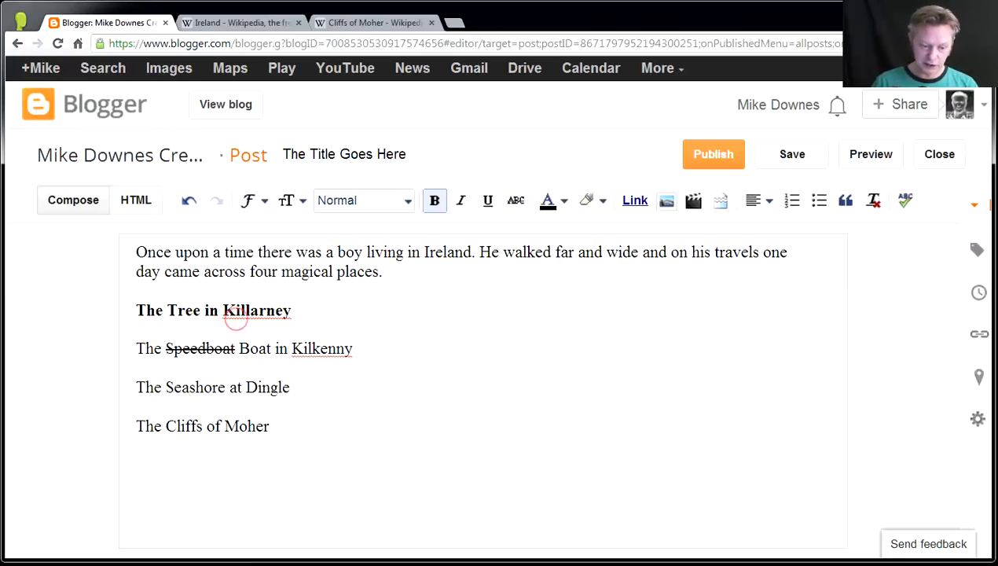
# Set the text colour of the word "Seashore" in the Dingle line to yellow
pyautogui.moveTo(166, 387); pyautogui.dragTo(227, 387)
pyautogui.click(550, 199)
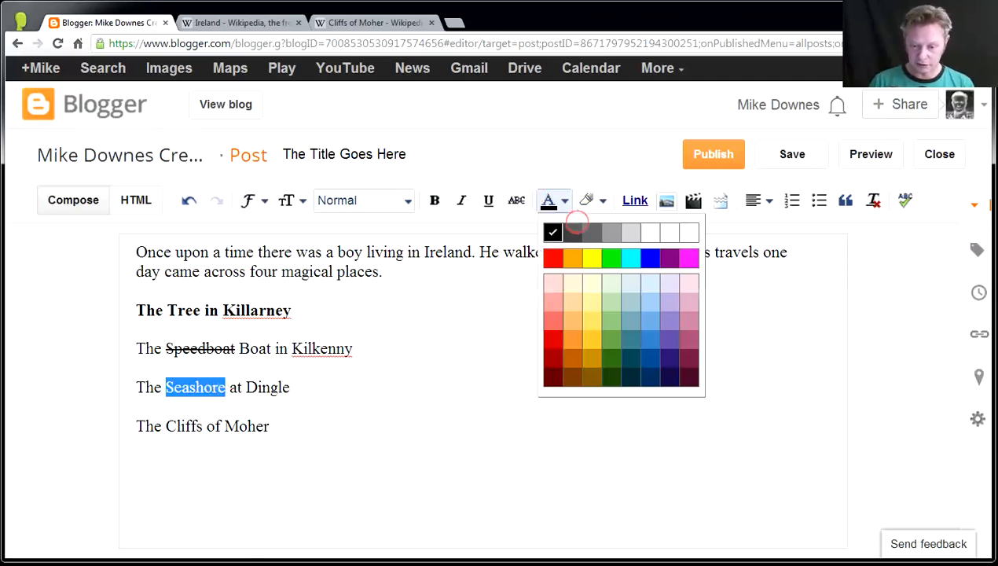
pyautogui.click(588, 258)
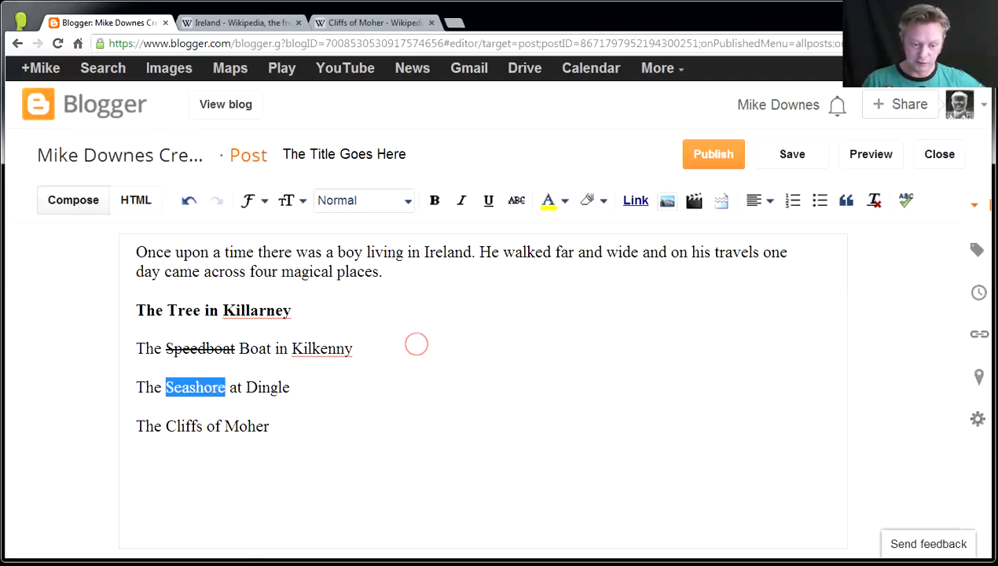
pyautogui.click(336, 377)
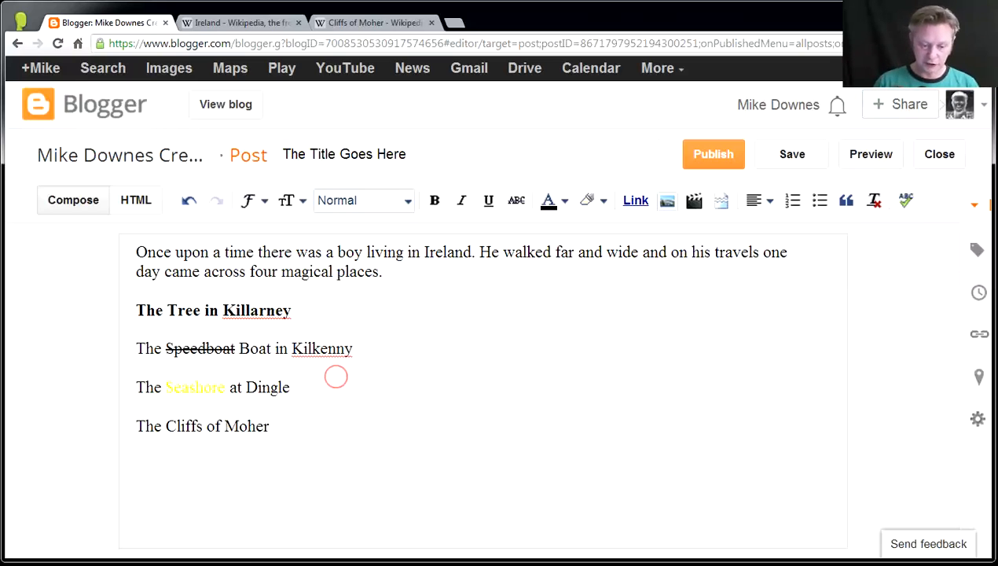
# Give the word "Seashore" a black text background colour
pyautogui.moveTo(165, 388); pyautogui.dragTo(226, 382)
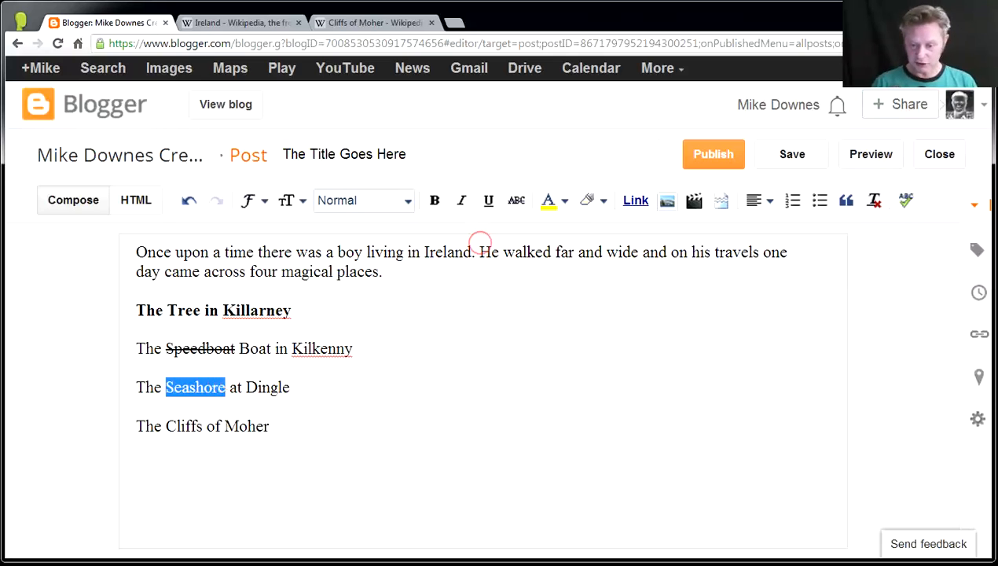
pyautogui.click(590, 200)
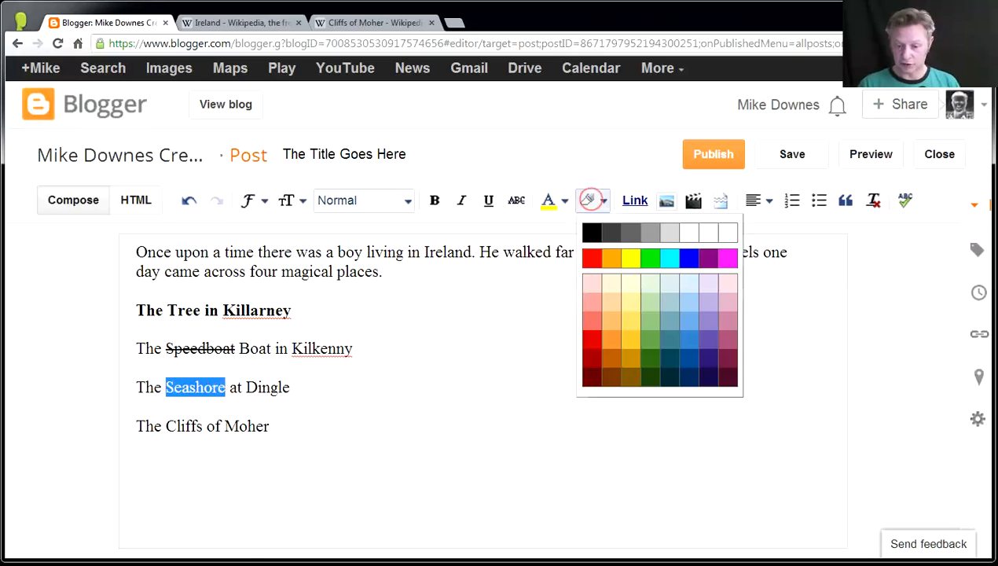
pyautogui.click(591, 232)
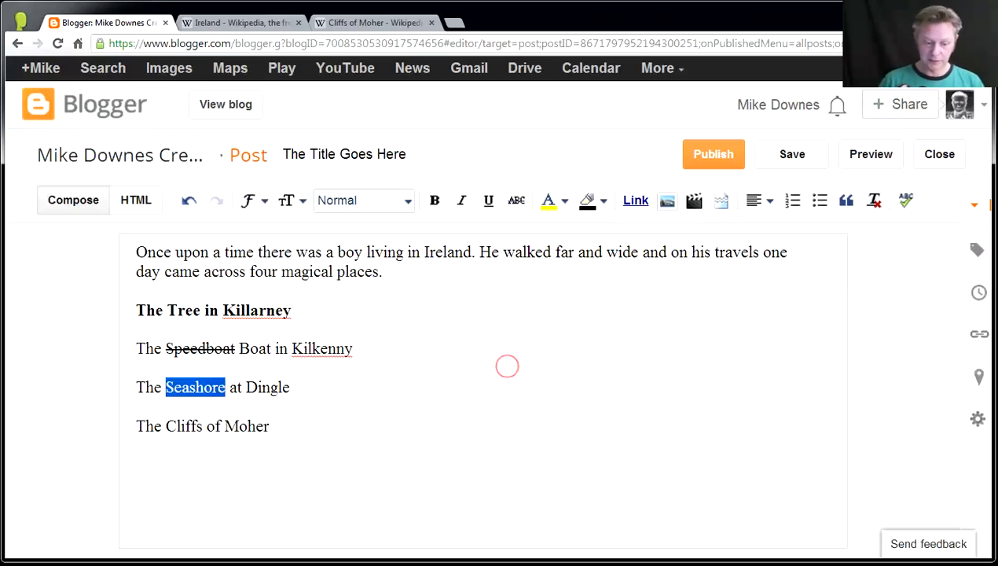
pyautogui.click(507, 365)
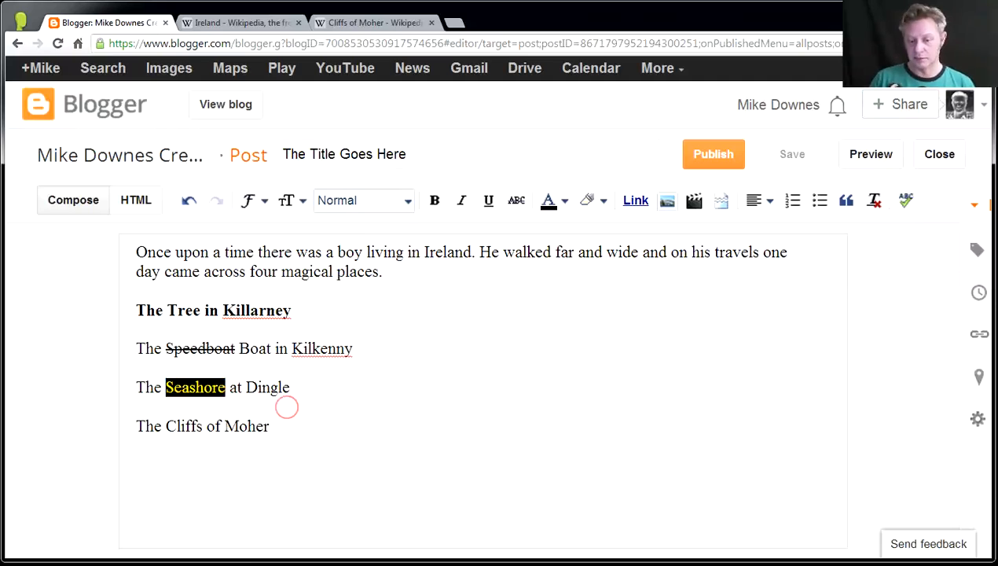
pyautogui.click(550, 201)
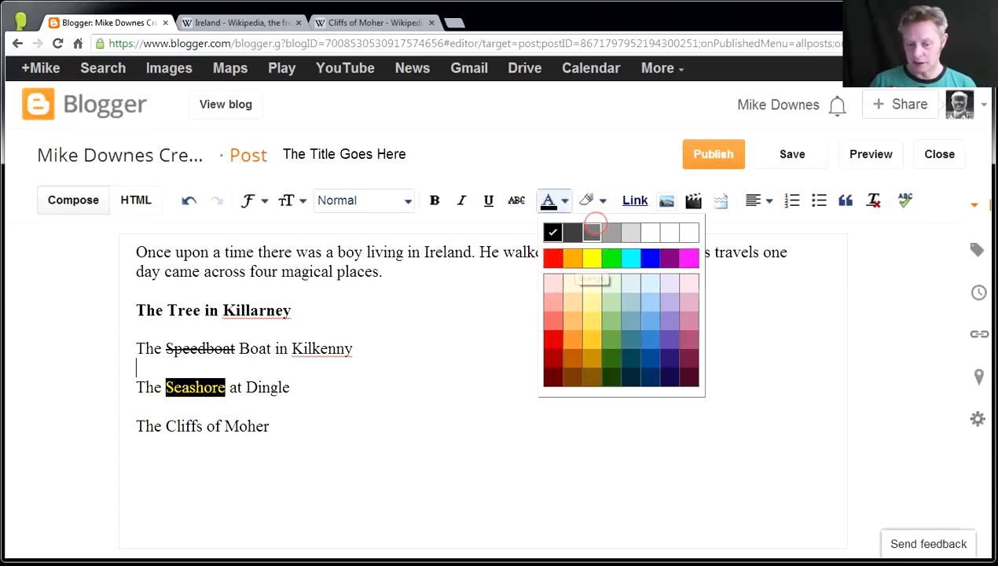
pyautogui.click(599, 202)
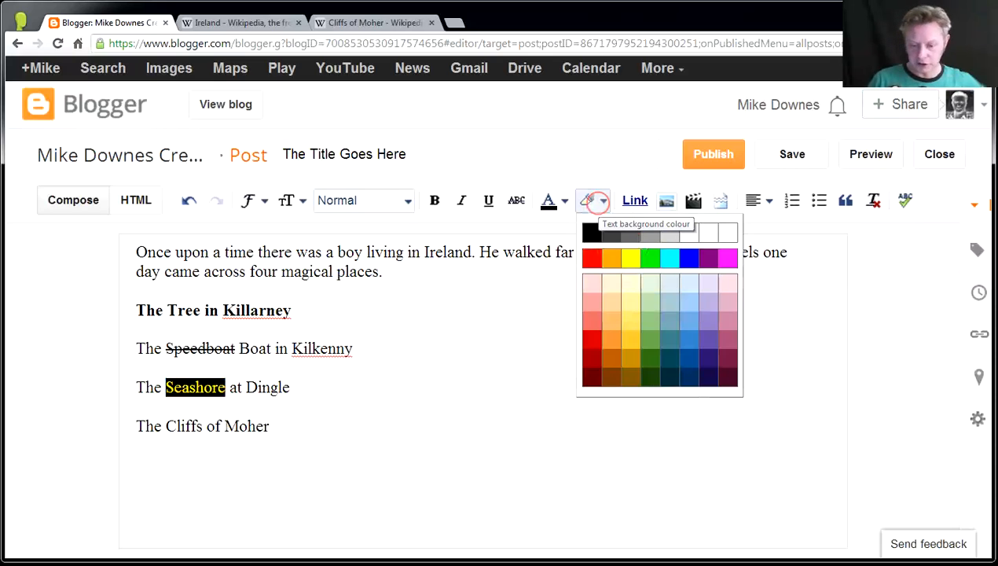
pyautogui.click(599, 202)
pyautogui.click(599, 201)
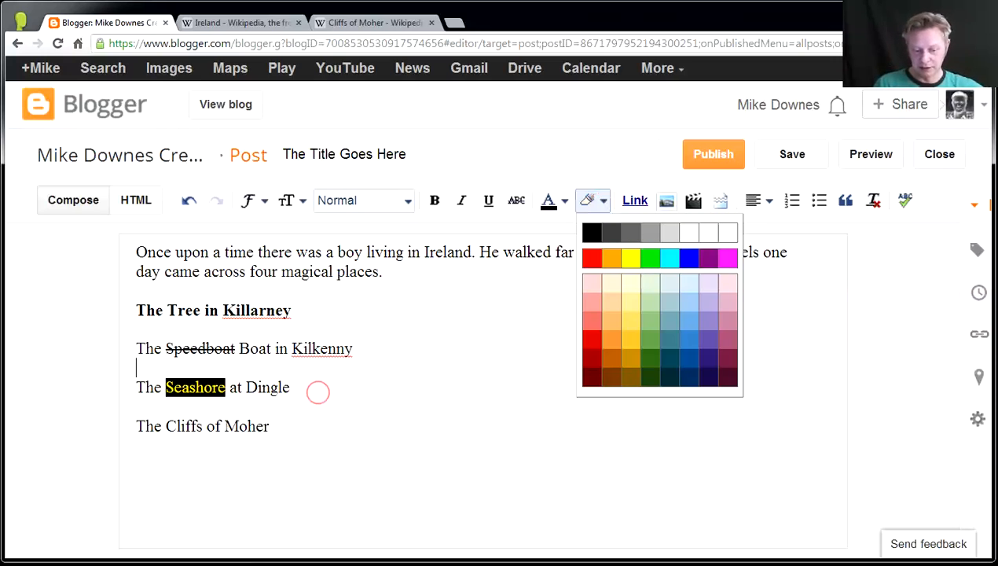
pyautogui.click(308, 401)
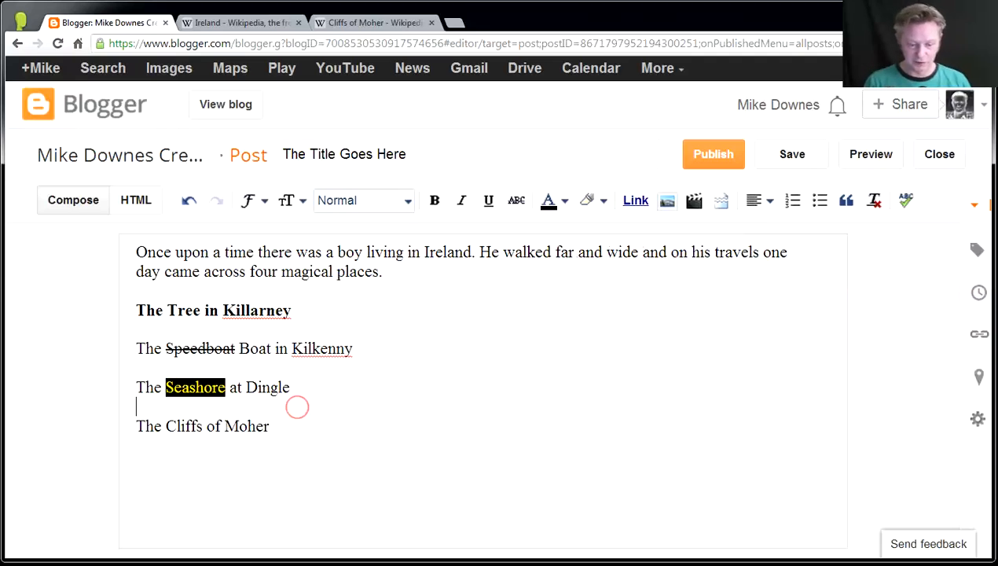
# Remove all formatting from the entire post text, from the opening paragraph through "The Cliffs of Moher"
pyautogui.moveTo(279, 424); pyautogui.dragTo(133, 246)
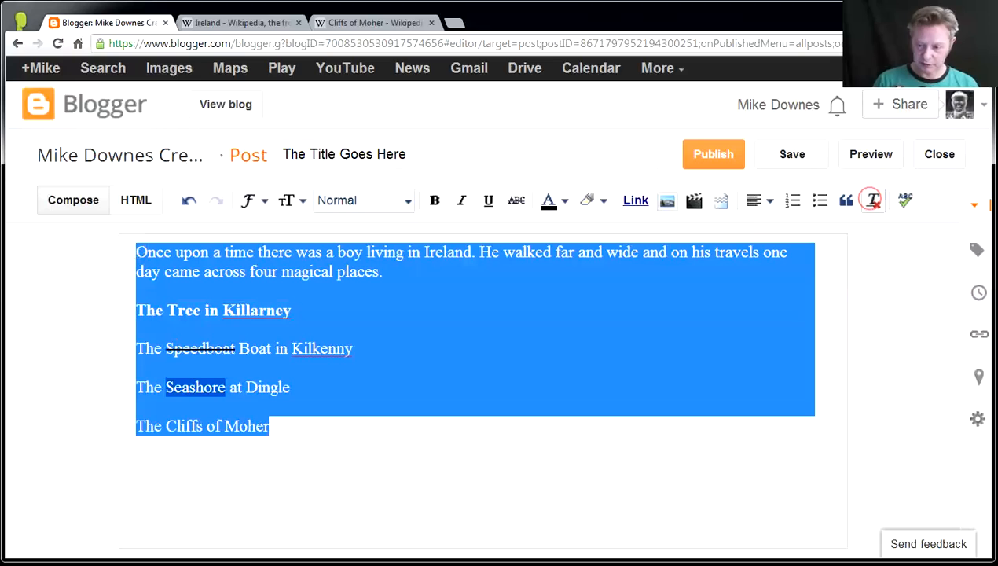
pyautogui.click(872, 199)
pyautogui.click(489, 359)
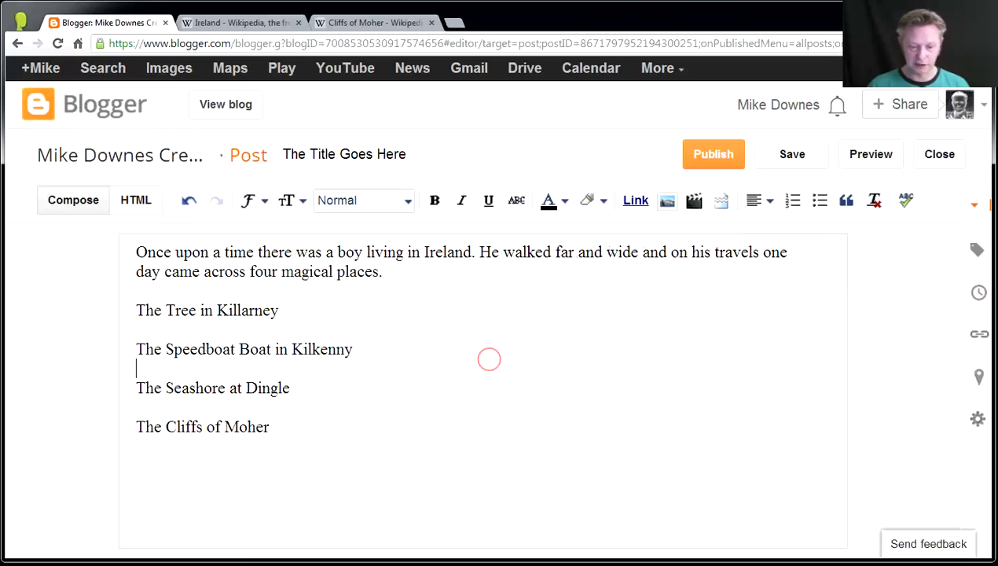